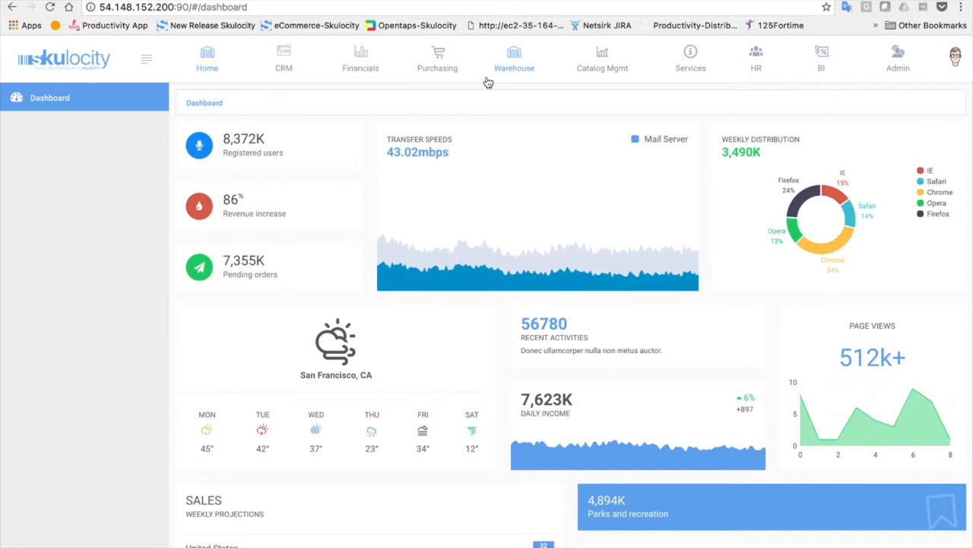
Go from CRM to the Financials dashboard with its cash, receivables and Liquidity Snapshot
left_click(275, 46)
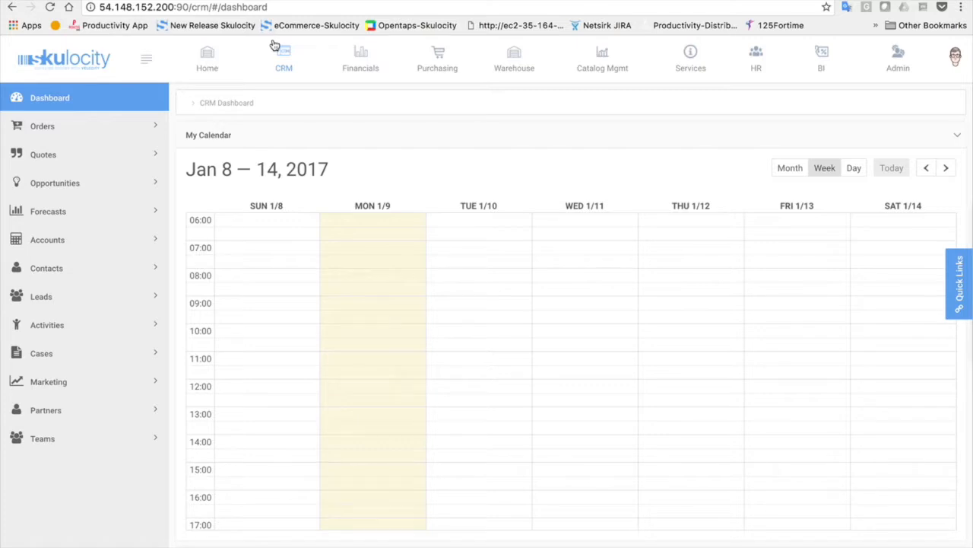
left_click(365, 53)
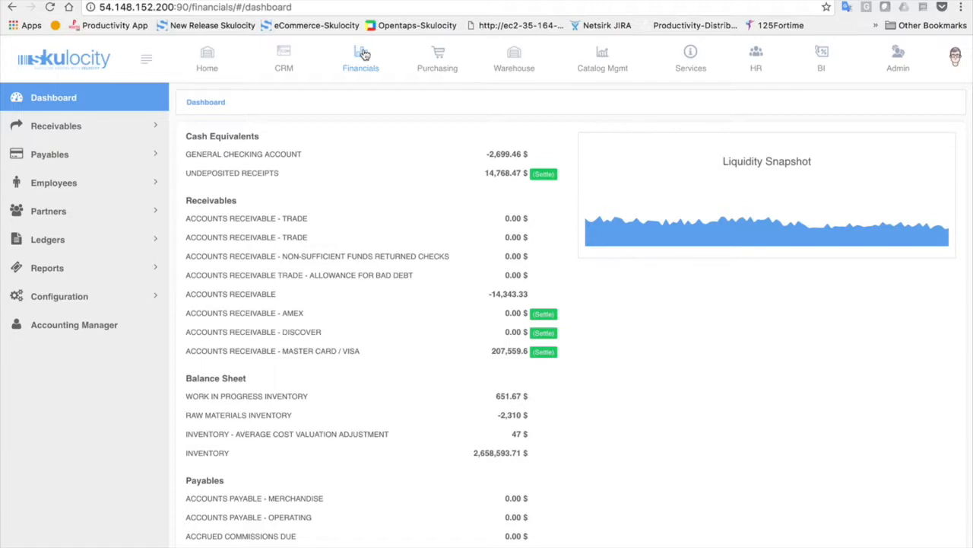
Expand the financial Reports list, then switch to the Purchasing dashboard
left_click(147, 270)
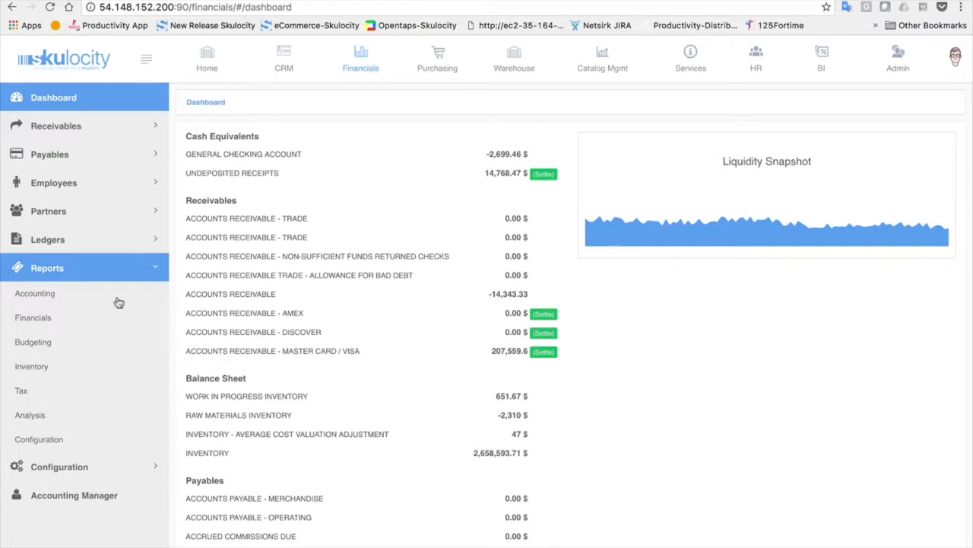
left_click(439, 50)
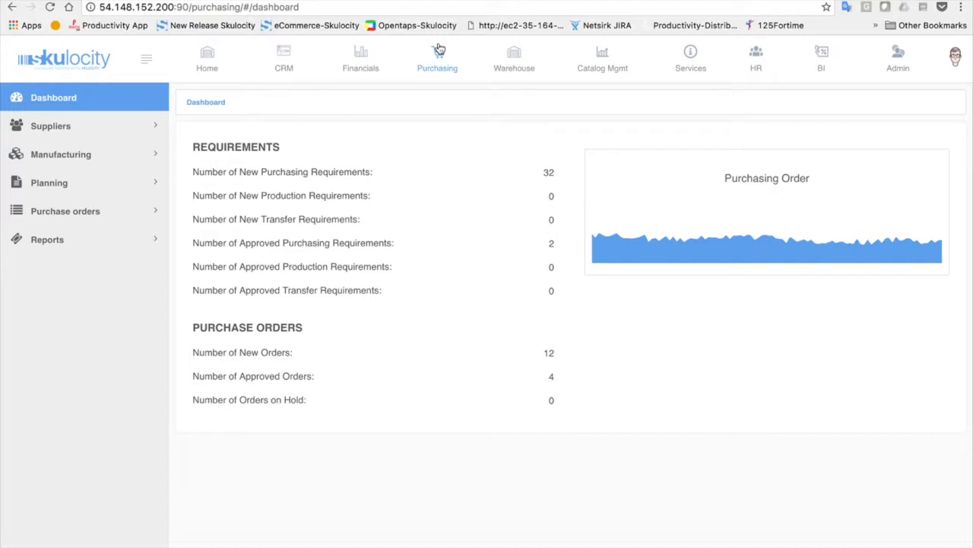
Expand Manufacturing, Planning and Purchase orders in the sidebar, then show the Warehouse dashboard
left_click(113, 160)
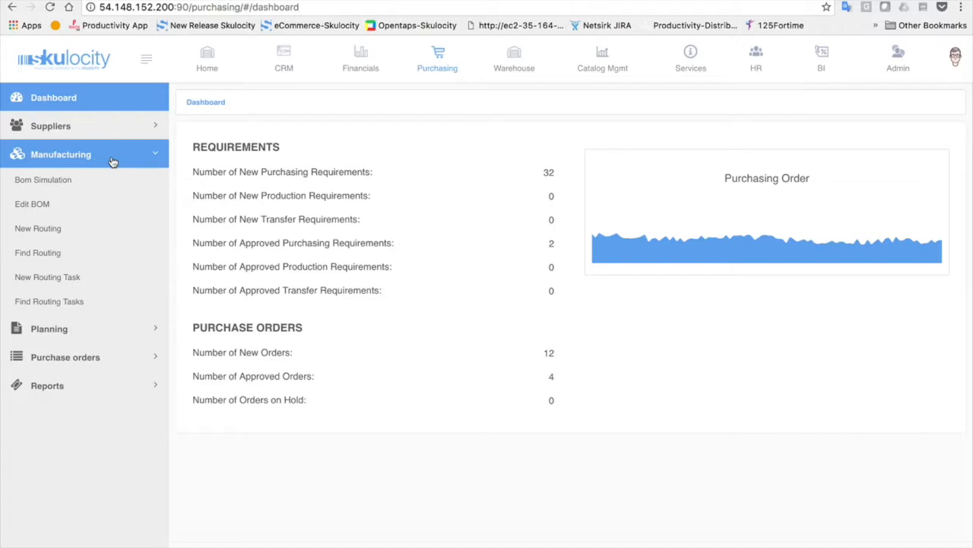
left_click(48, 329)
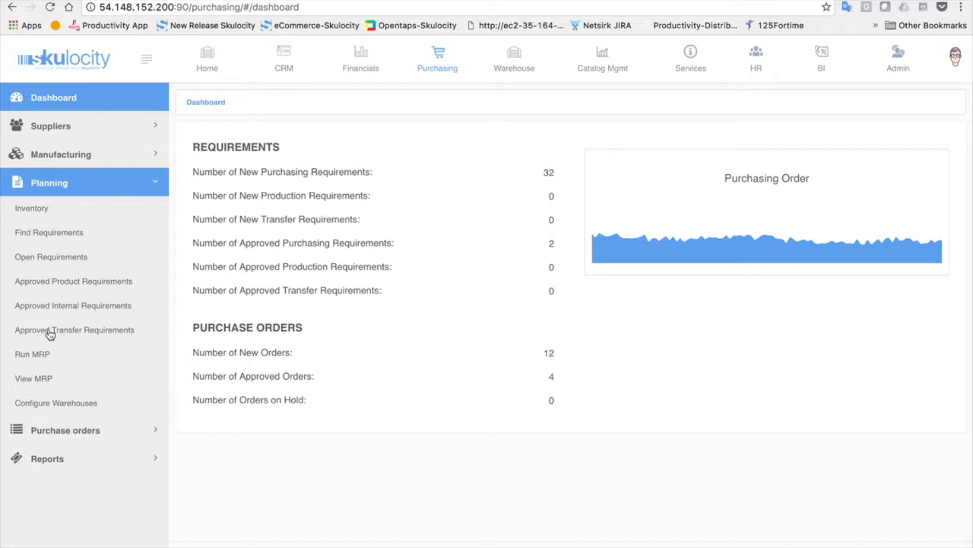
left_click(47, 430)
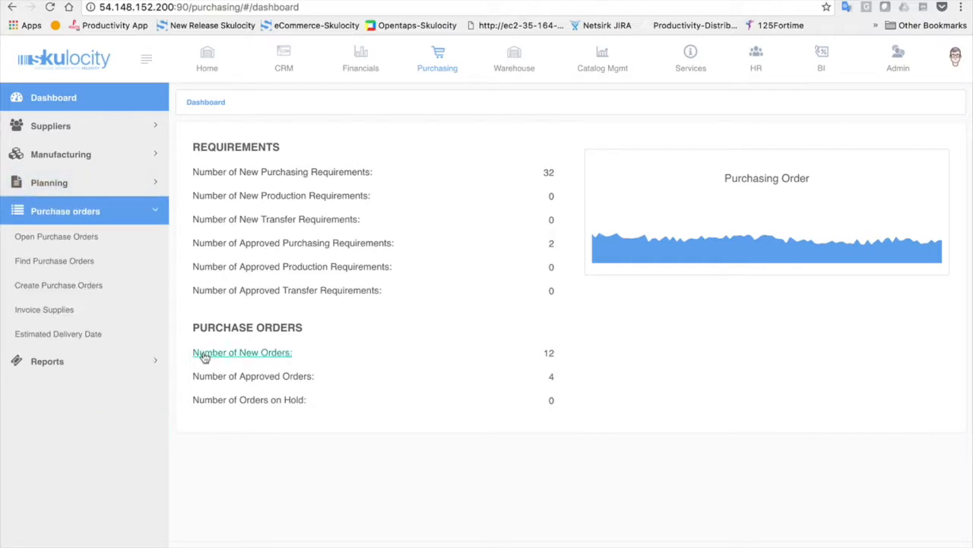
left_click(517, 68)
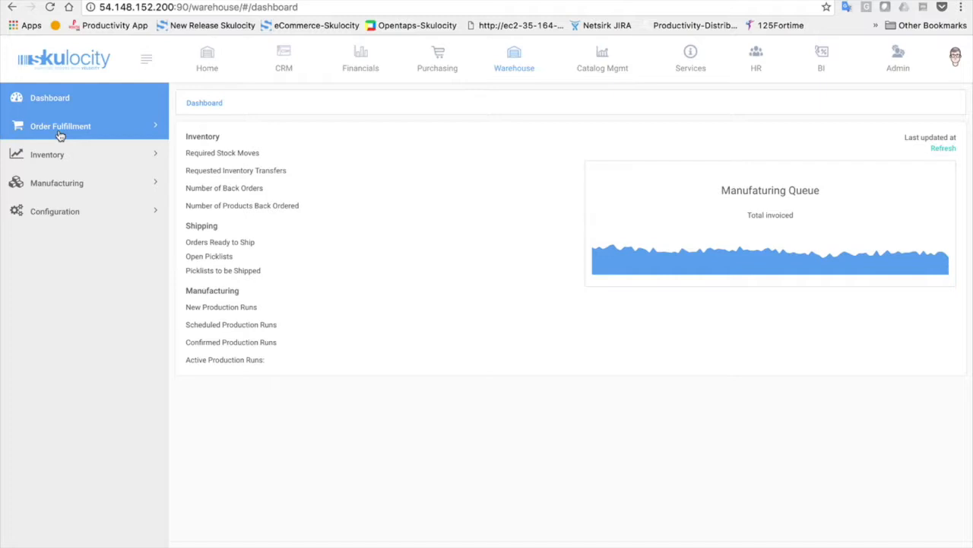
Check the avatar menu, then open the Catalog Mgmt Main administration page
left_click(955, 58)
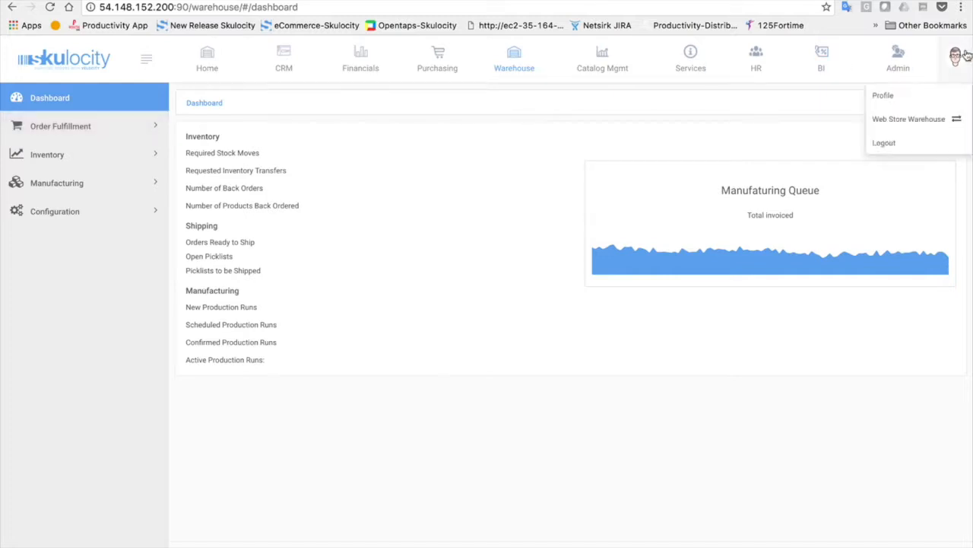
left_click(399, 146)
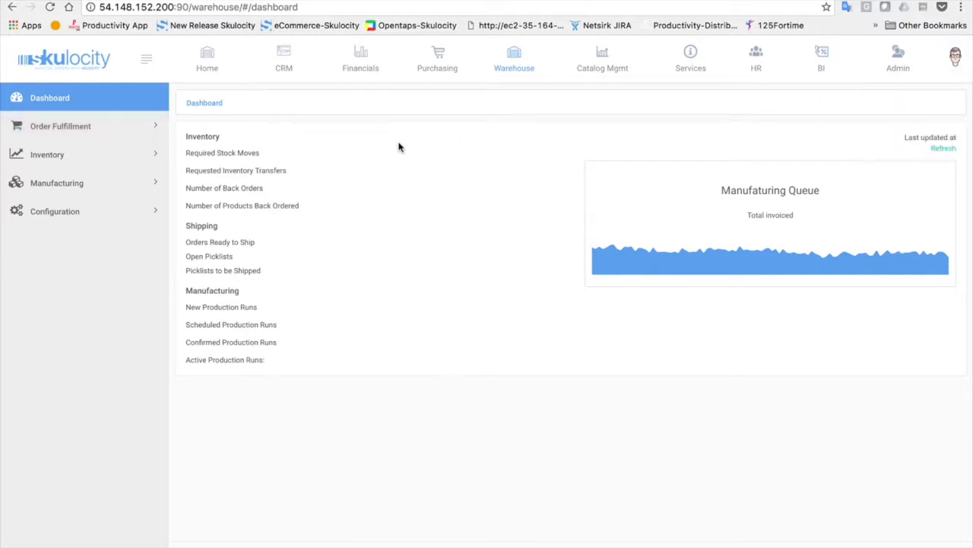
left_click(606, 66)
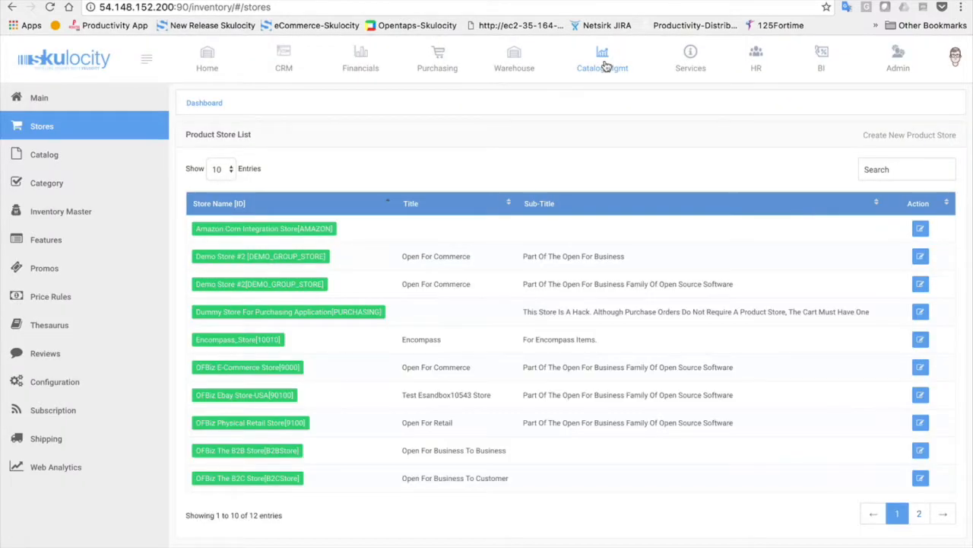
left_click(108, 96)
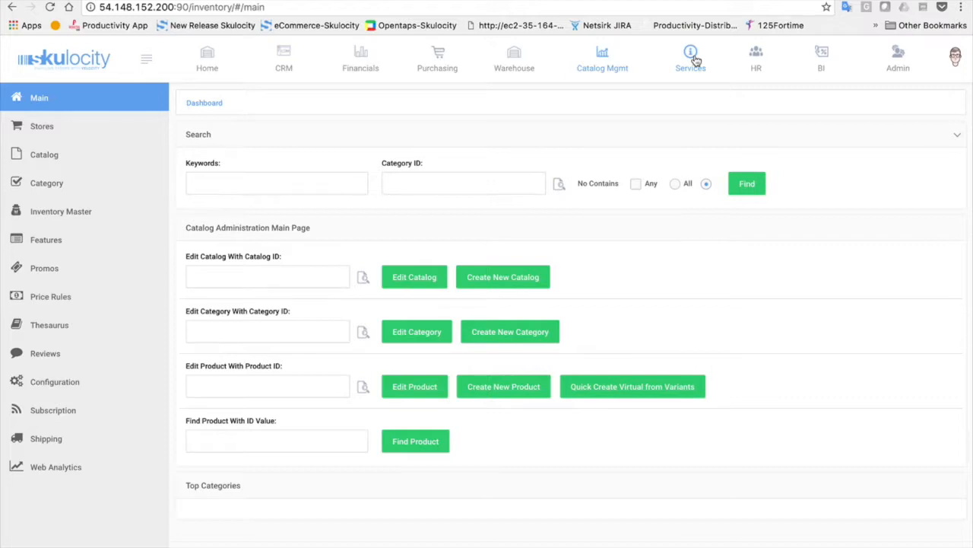
Switch to the HR module to see the company's department and subsidiary tree
left_click(757, 59)
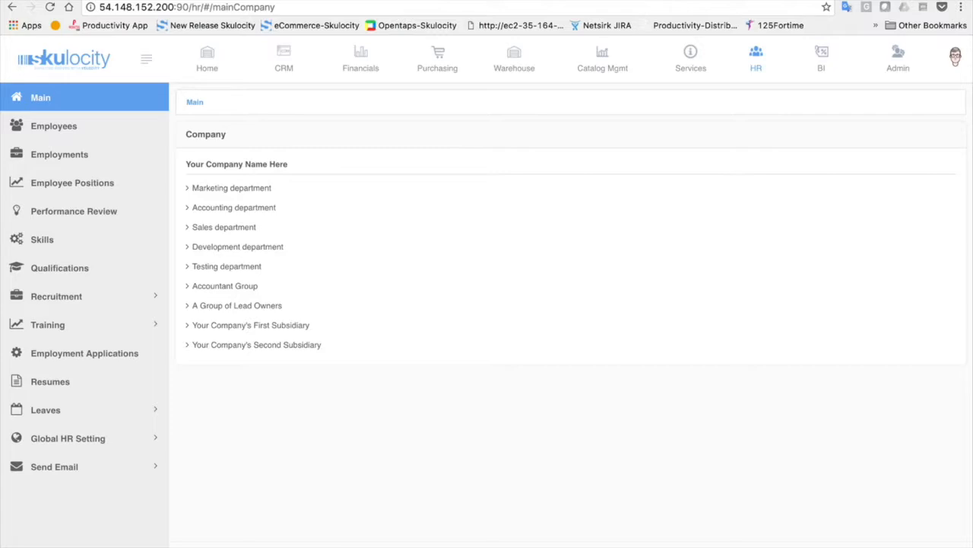
In CRM, expand Orders > Main and show the Order Queue of approved open orders
left_click(283, 58)
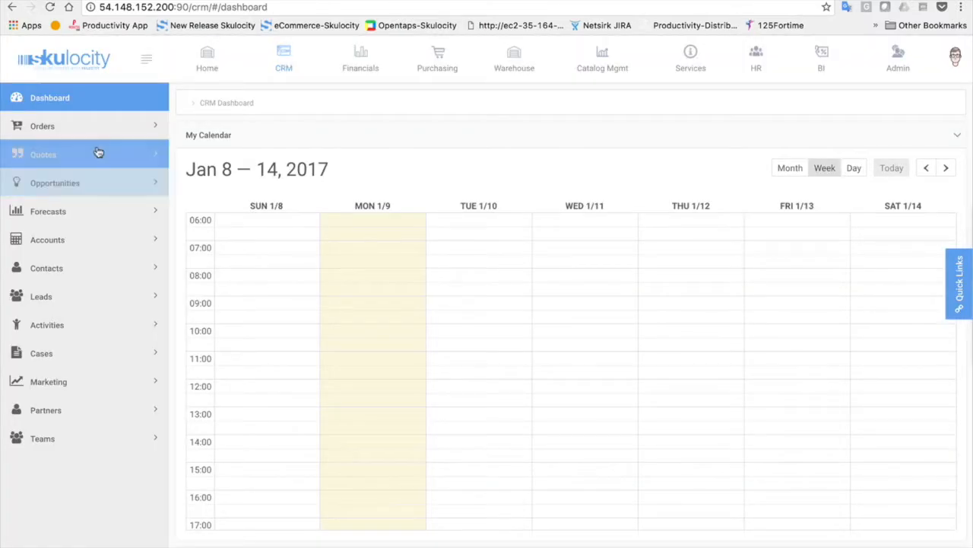
left_click(102, 127)
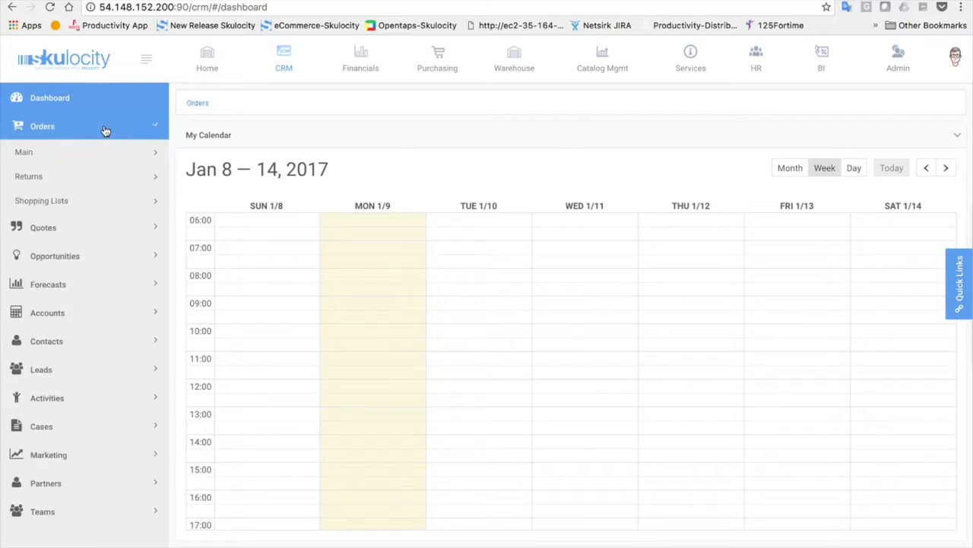
left_click(51, 153)
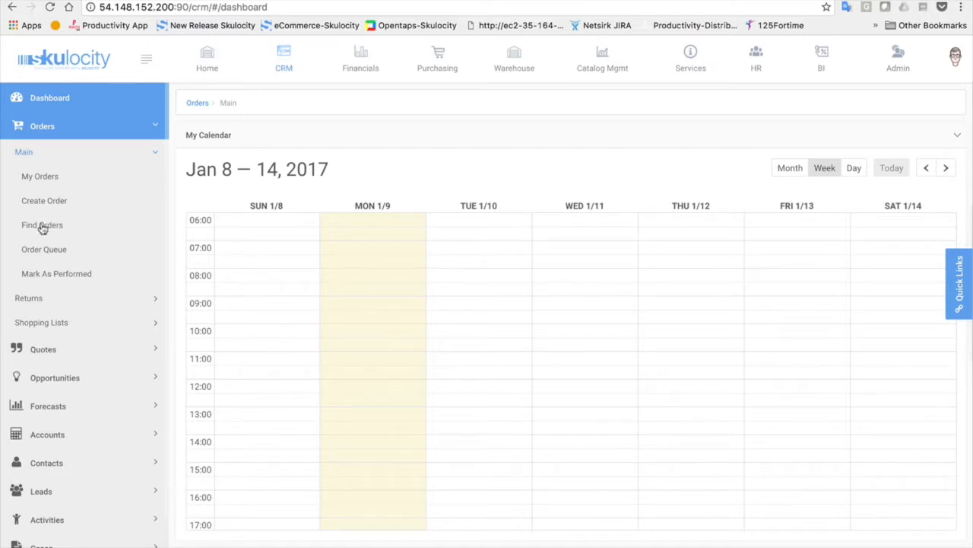
left_click(42, 251)
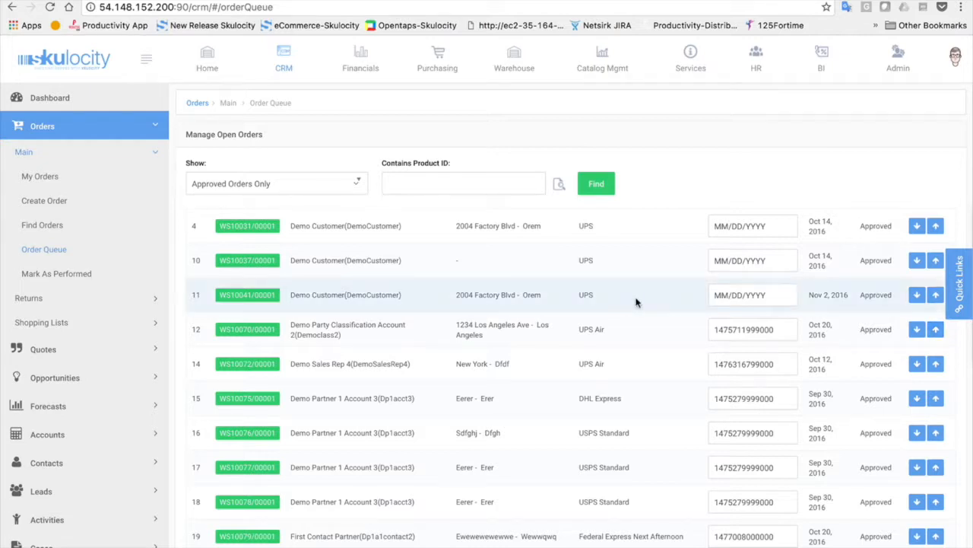
Start a new order prefilled with OFBiz E-Commerce Store and Web Channel
left_click(44, 201)
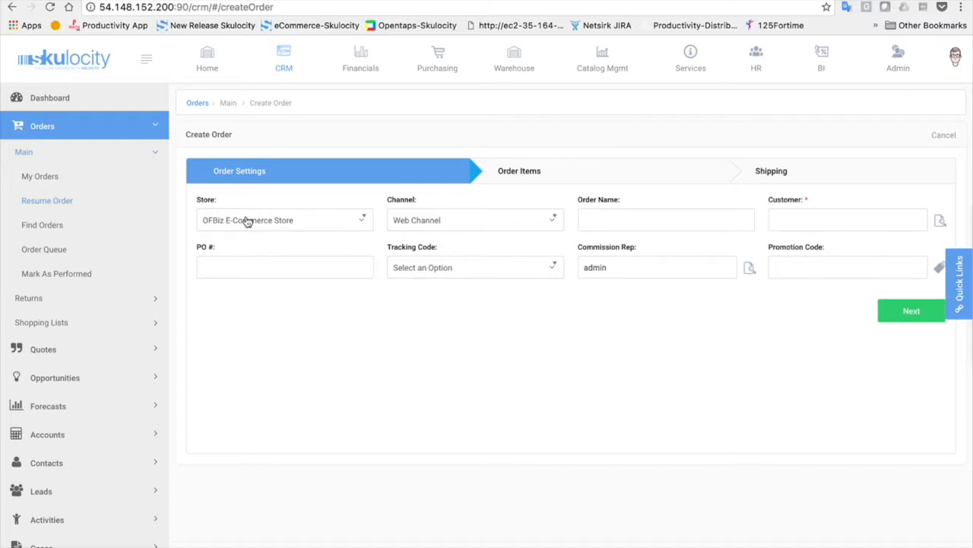
Keep Web Channel as the sales channel and name the order 'Demo Order'
left_click(486, 223)
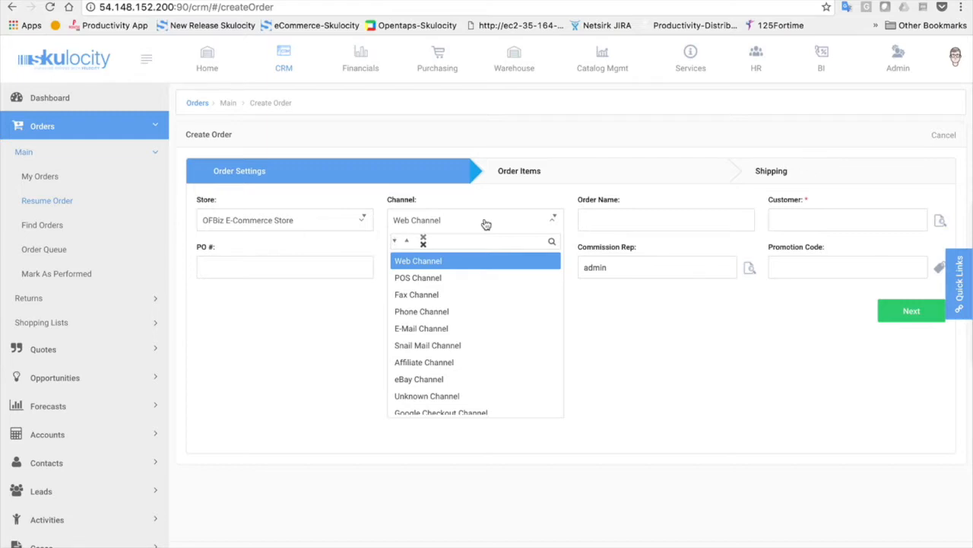
left_click(595, 222)
type("Demo")
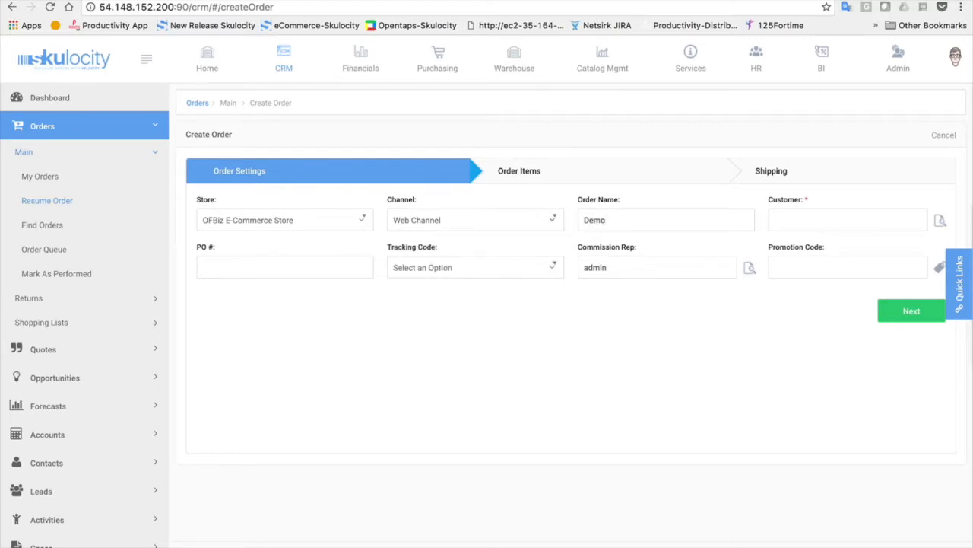
type(" Order")
left_click(810, 214)
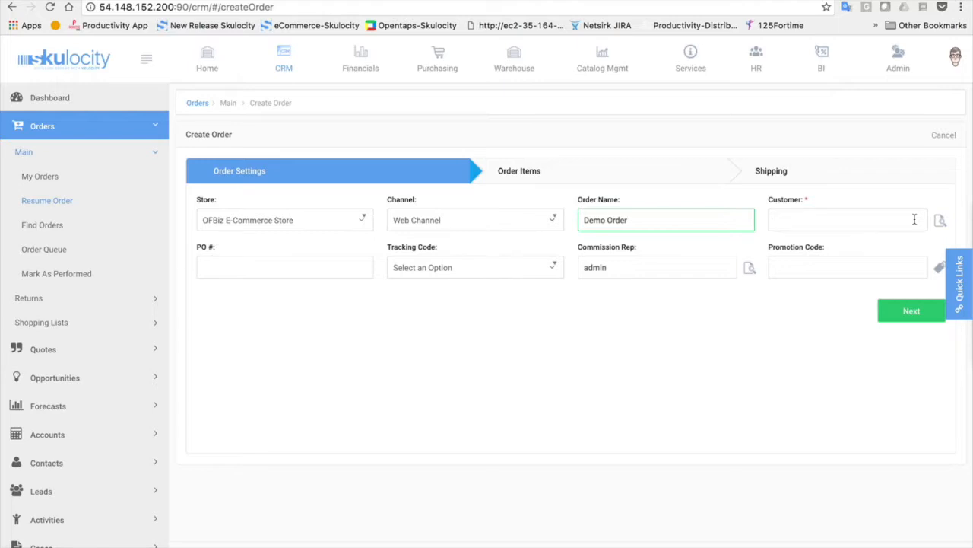
Open the Find Clients lookup for the customer and switch it to Advanced Search
left_click(943, 222)
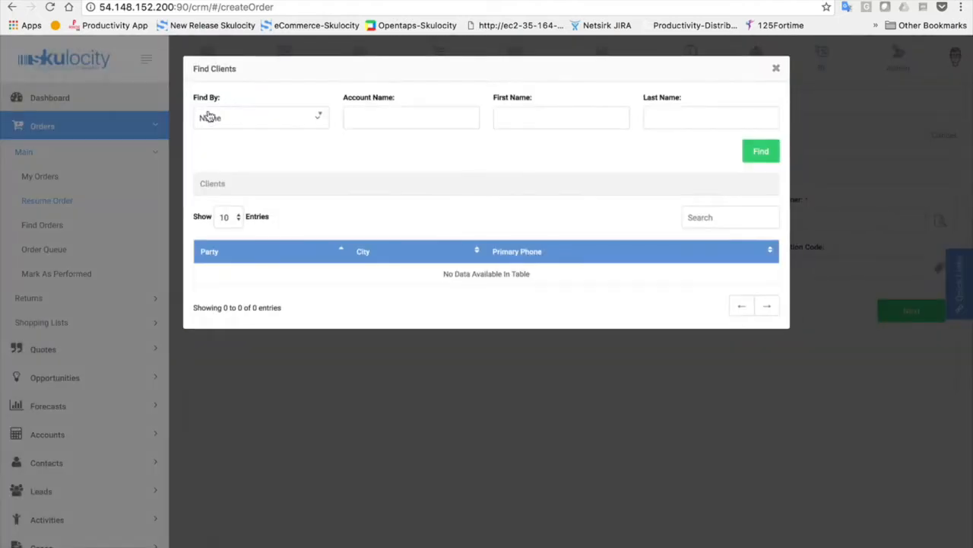
left_click(236, 118)
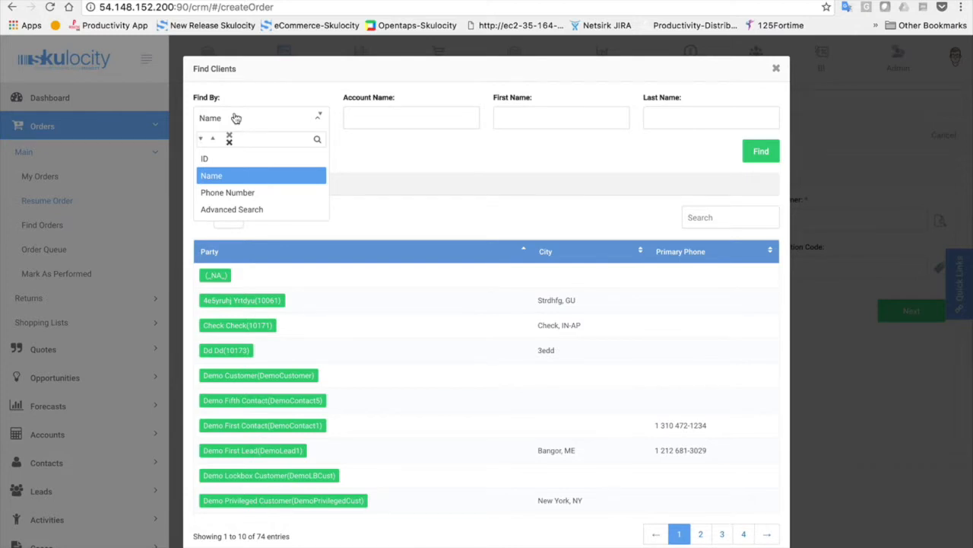
left_click(225, 209)
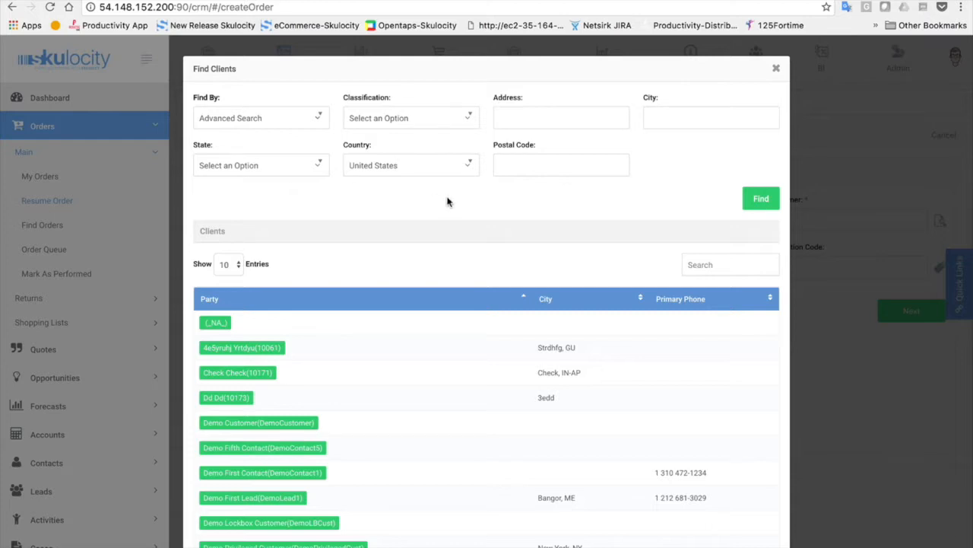
Close the lookup and set Demo Customer Company as the customer, then go to PO #
left_click(779, 70)
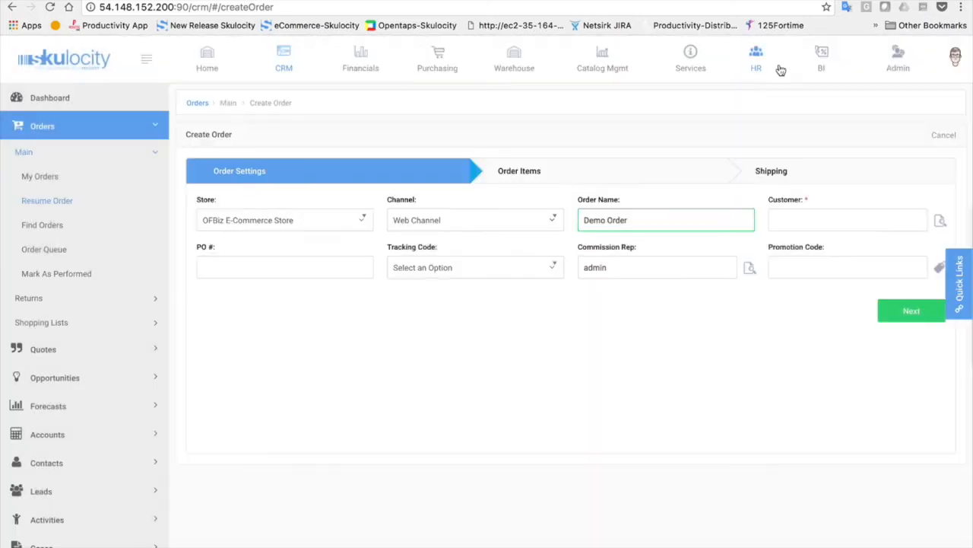
left_click(817, 221)
type("demo")
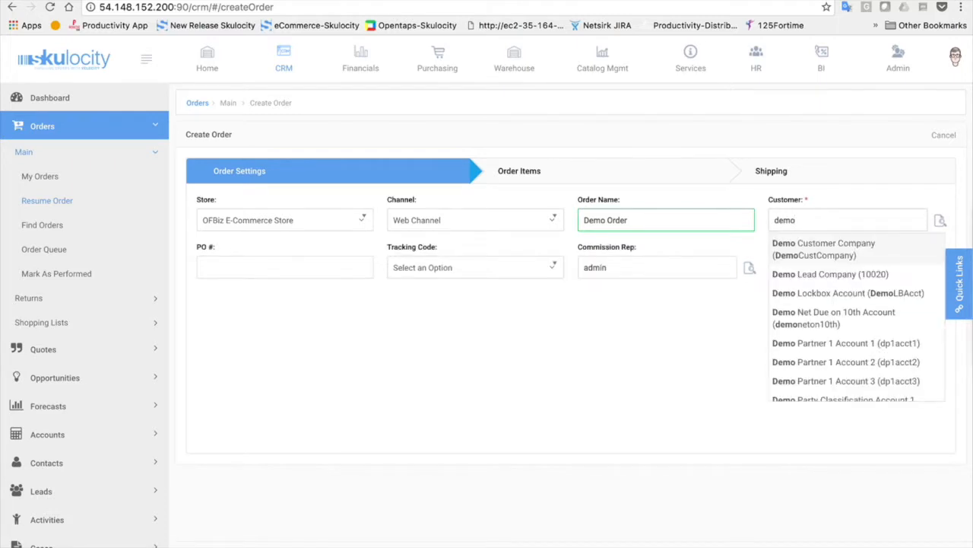
left_click(847, 252)
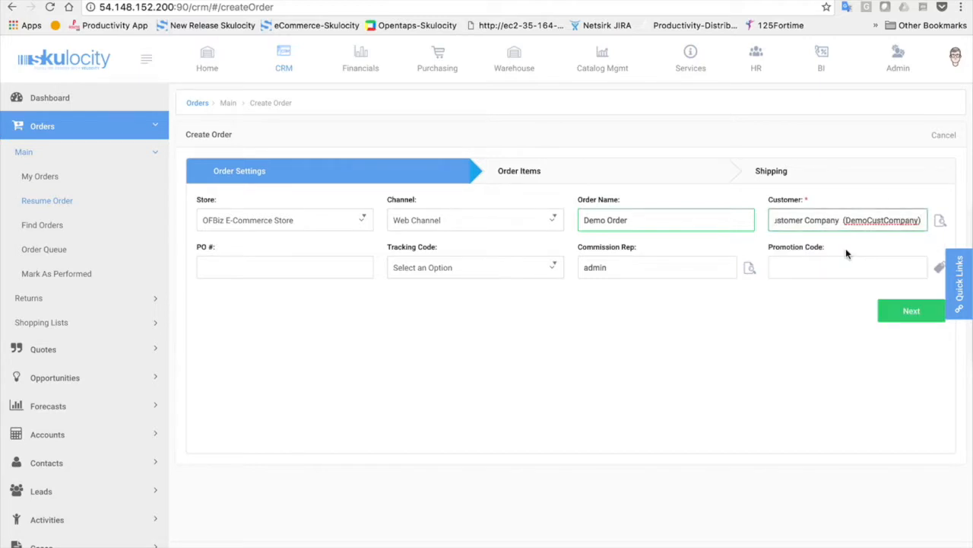
left_click(282, 268)
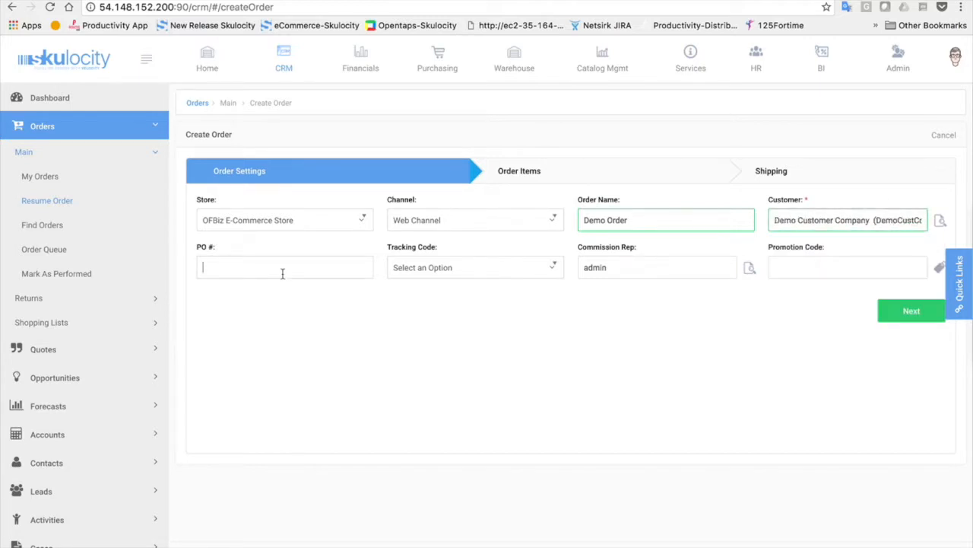
Enter PO # 12167 and set the tracking code to 9102 Automobile Mag Ad
type("12167")
left_click(495, 274)
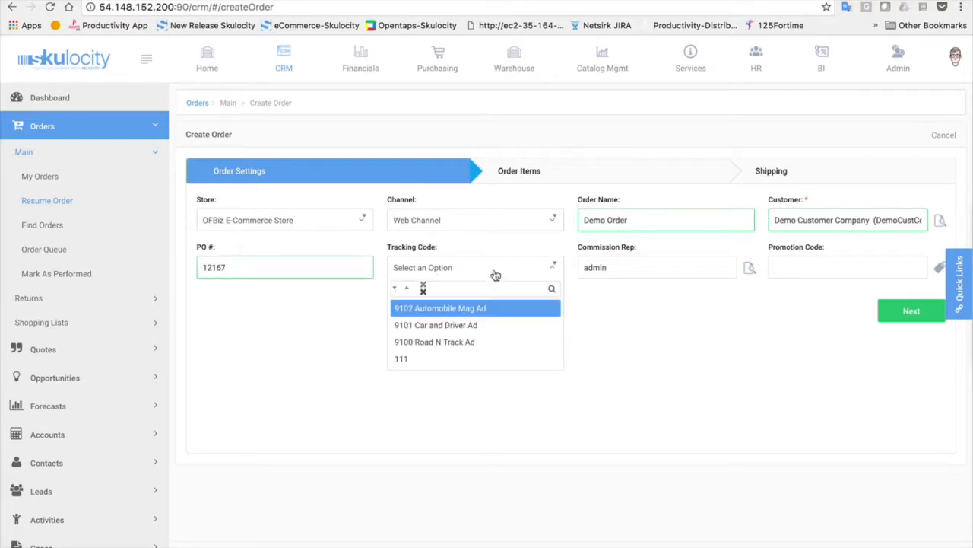
scroll(84, 342, "down", 2)
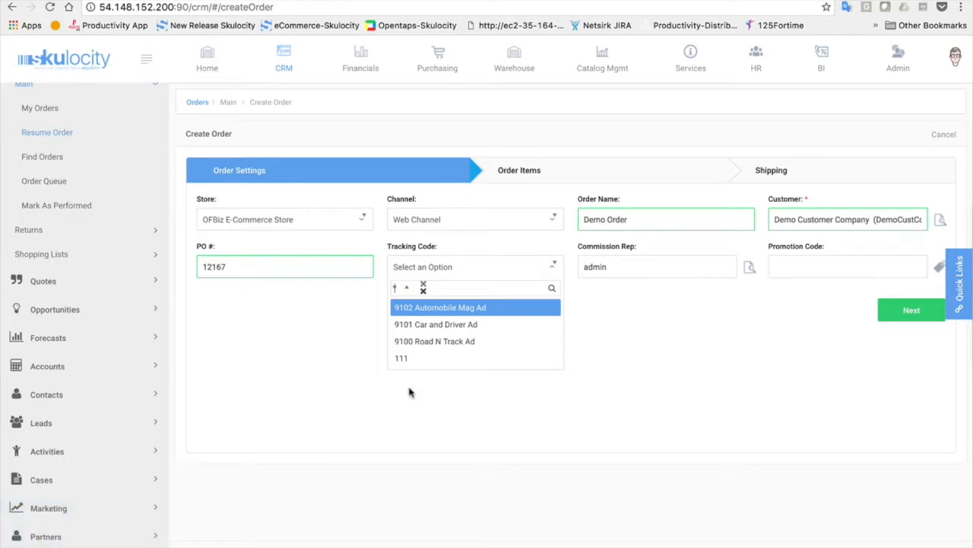
left_click(481, 307)
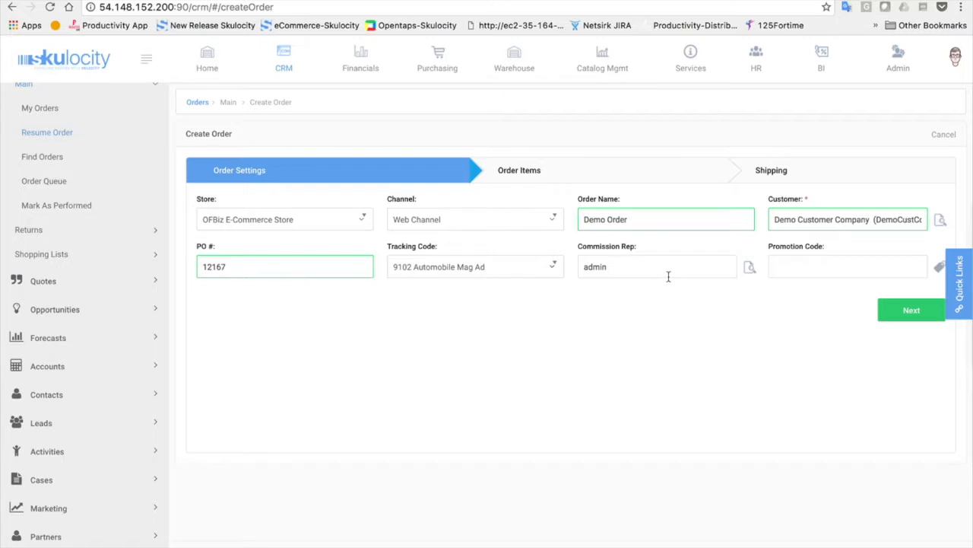
left_click(749, 267)
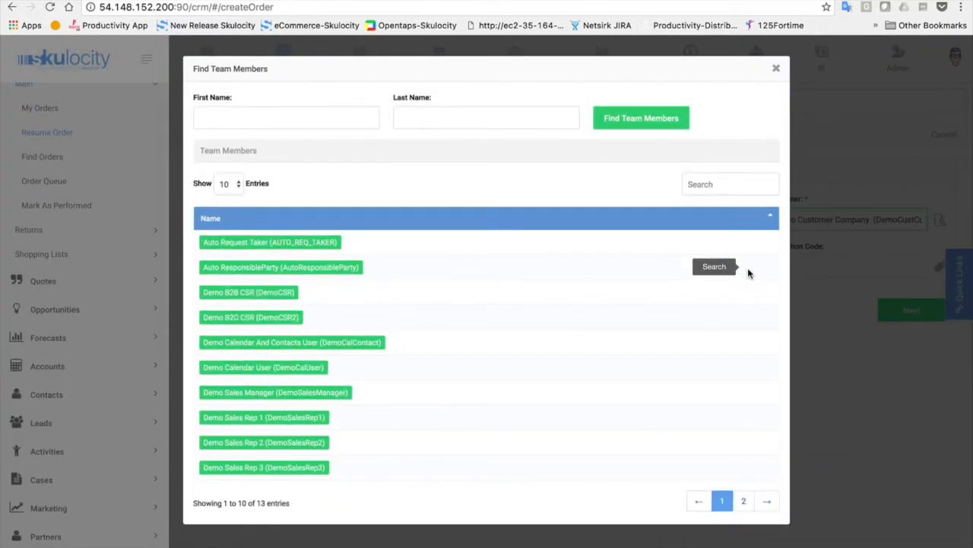
left_click(777, 71)
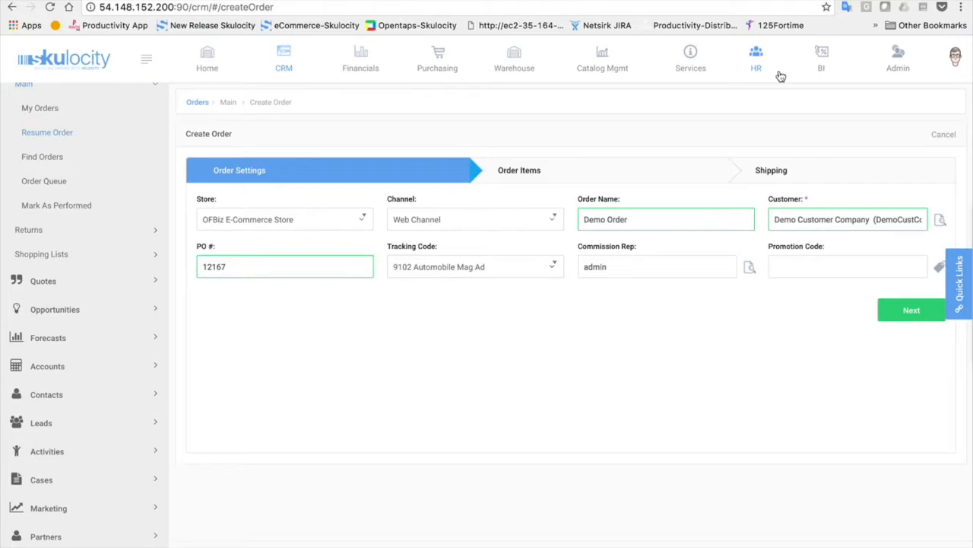
left_click(819, 266)
left_click(900, 310)
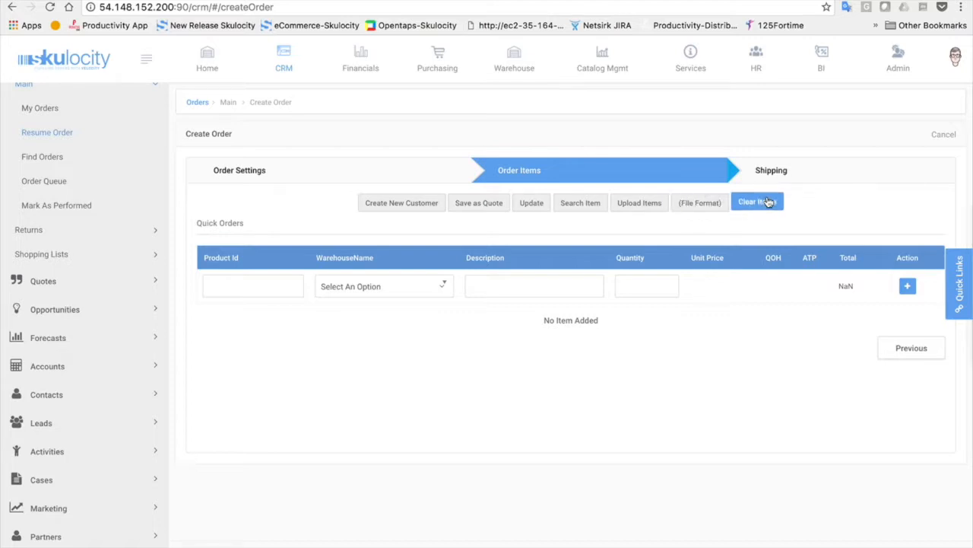
left_click(276, 293)
type("gz")
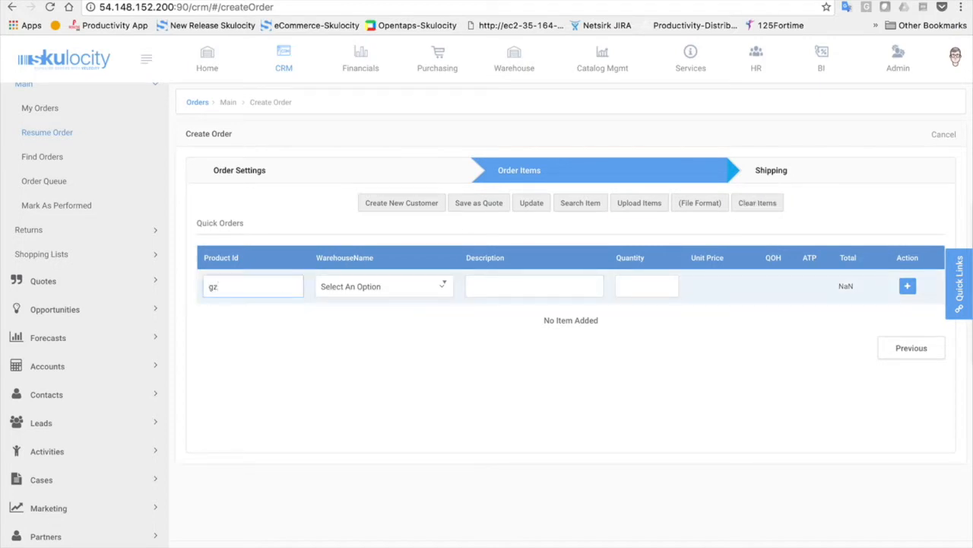
type("-1000")
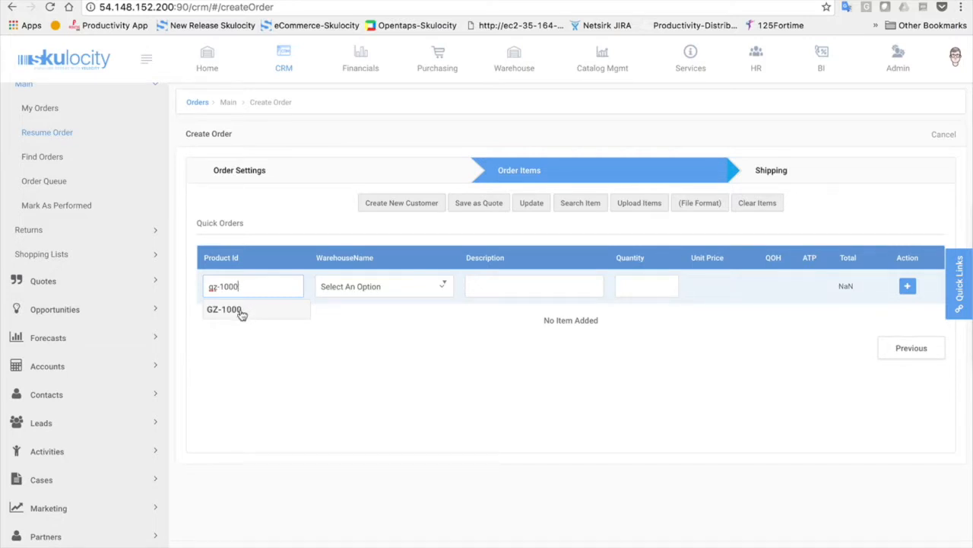
left_click(229, 309)
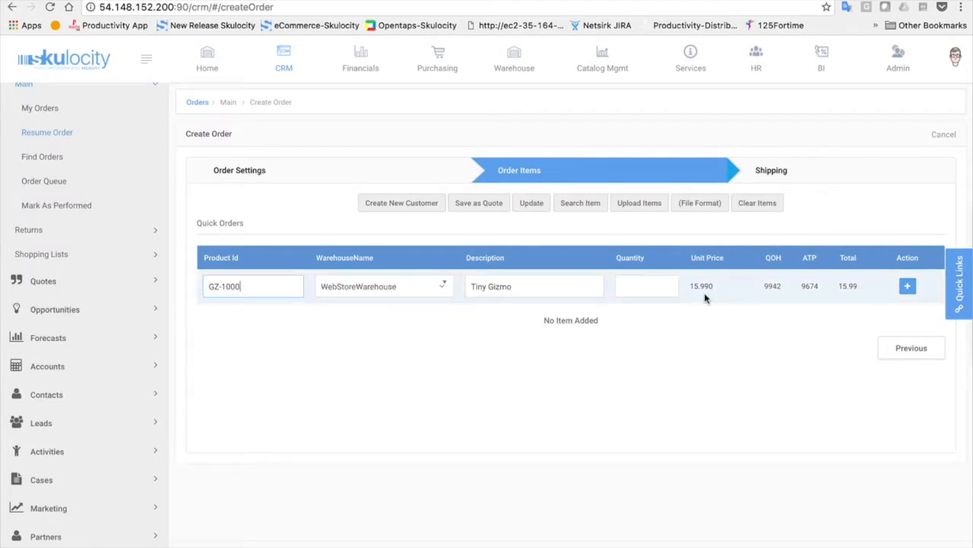
left_click(306, 172)
Change the order's customer to Skulocity (10010) and save the order settings
triple_click(778, 219)
type("skulocity")
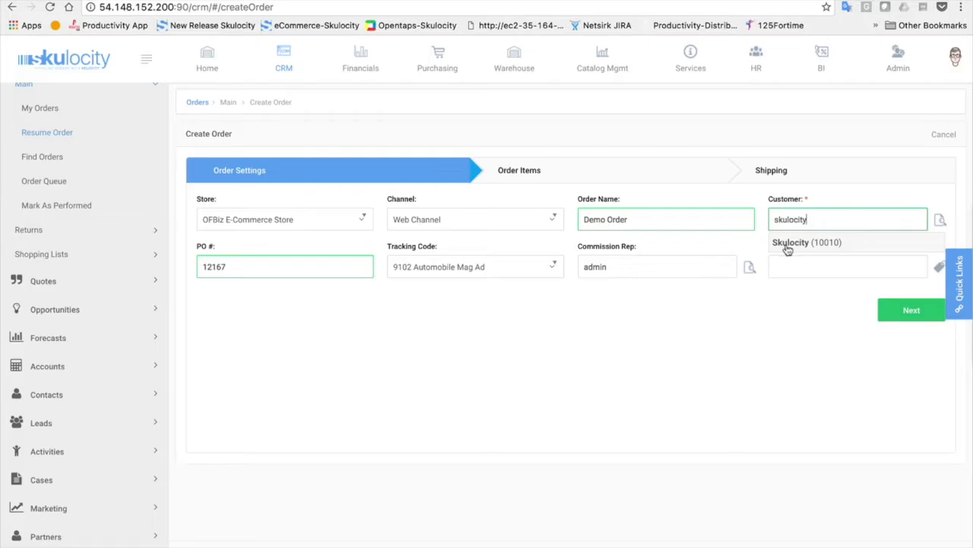
left_click(787, 244)
left_click(910, 311)
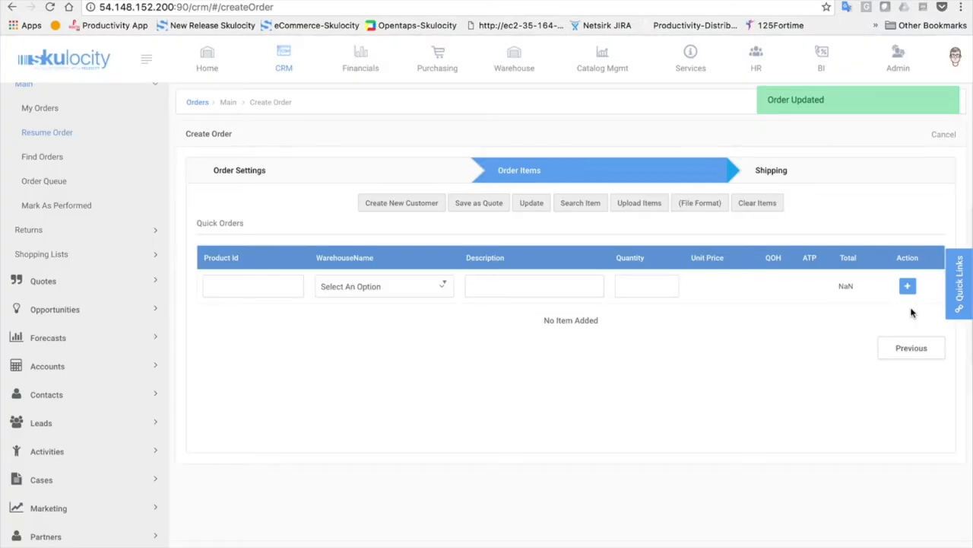
Start an order line by picking GZ-1000 as the product id
left_click(241, 287)
type("gz")
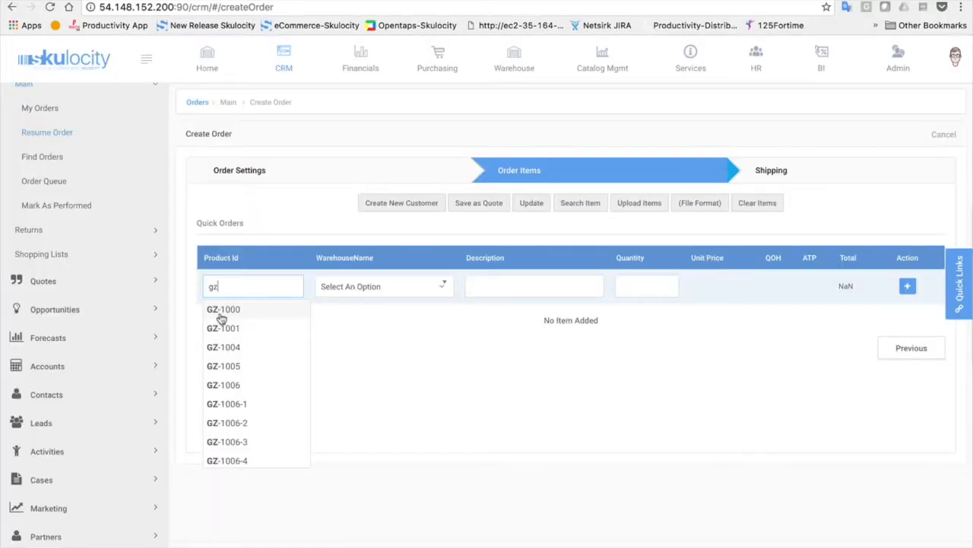
left_click(221, 311)
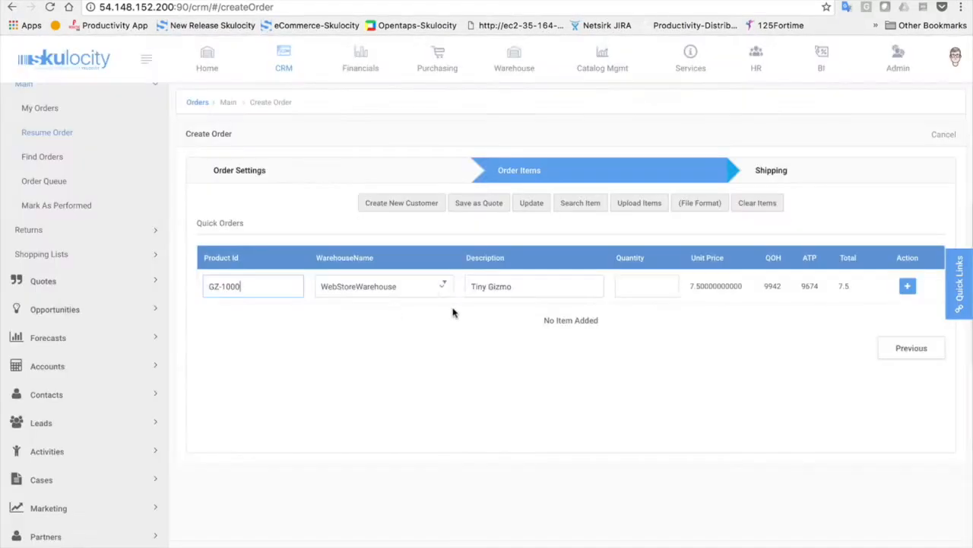
left_click(636, 287)
Return to order settings, set the customer back to Demo Customer Company, and save
left_click(331, 182)
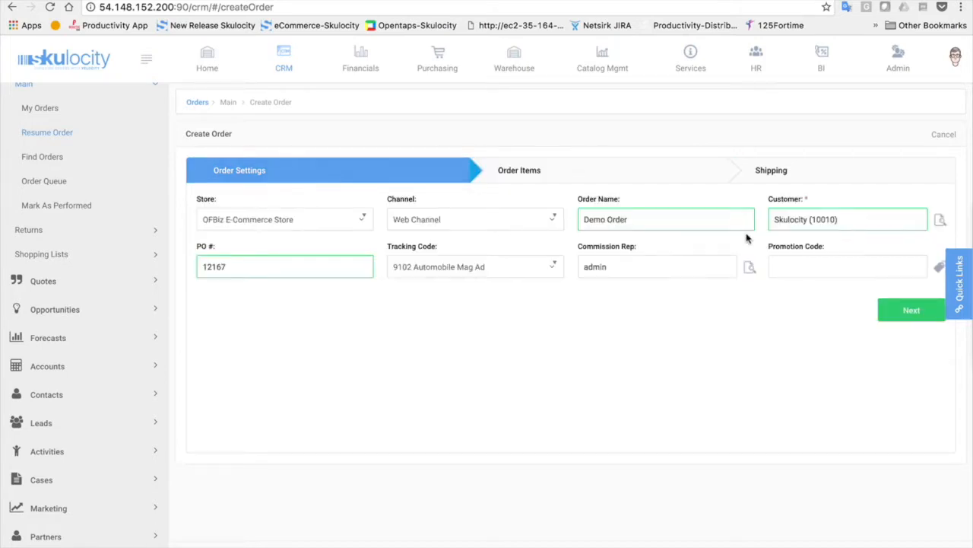
triple_click(831, 221)
type("demo")
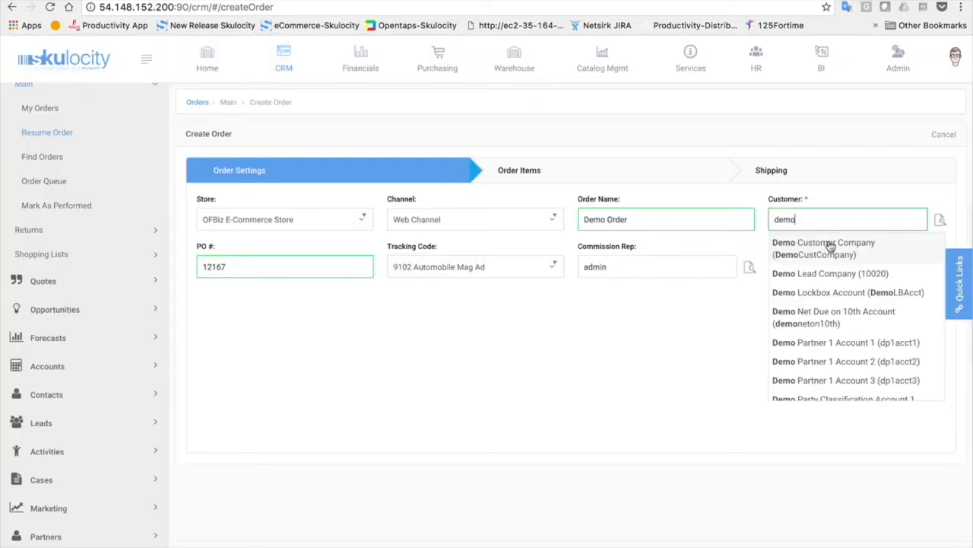
left_click(831, 245)
left_click(902, 310)
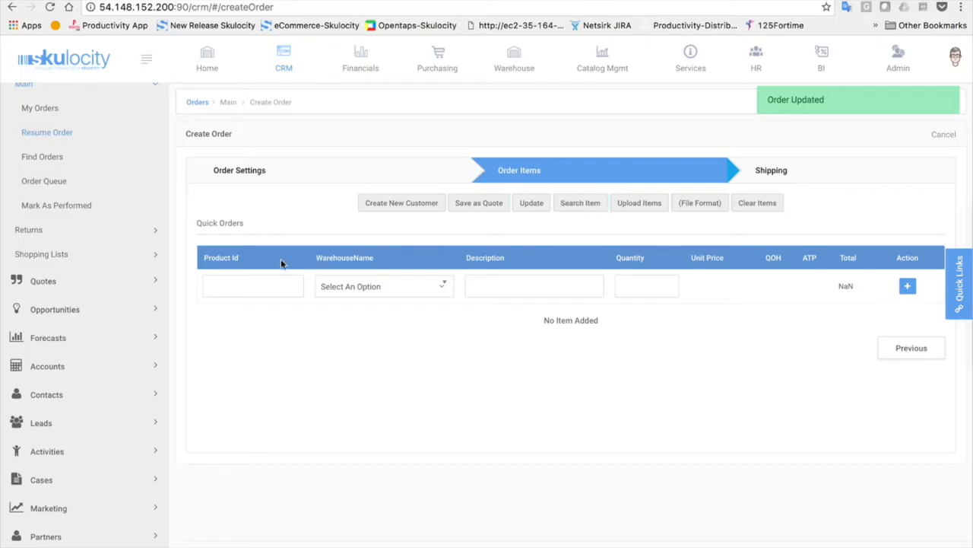
Add one GZ-1000 Tiny Gizmo at 15.99, giving a $14.39 total after the promotion
left_click(239, 287)
type("gz")
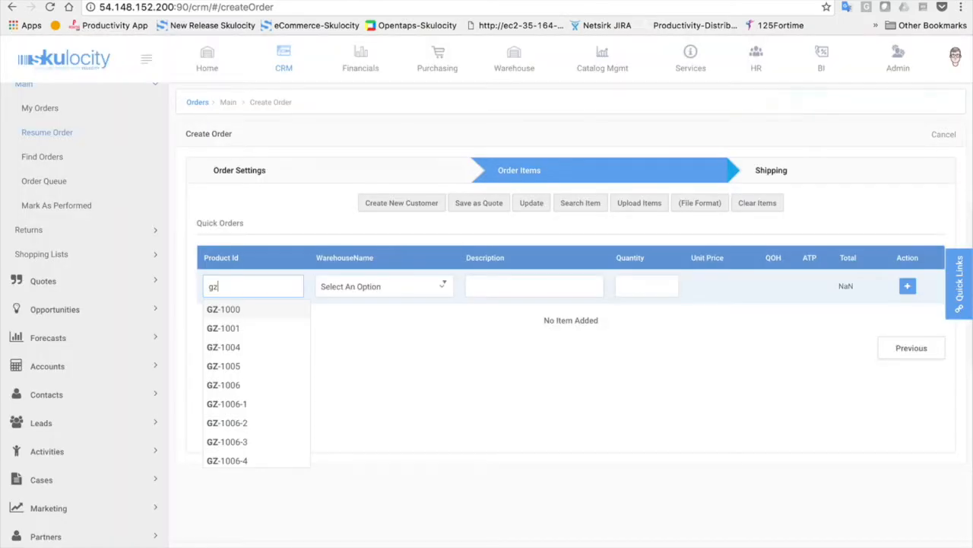
left_click(221, 309)
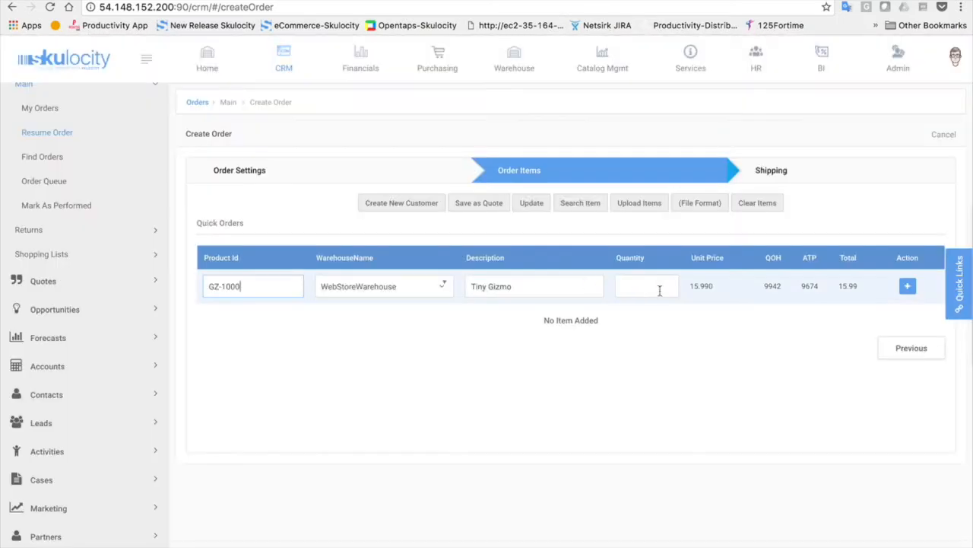
left_click(662, 291)
type("1")
left_click(907, 287)
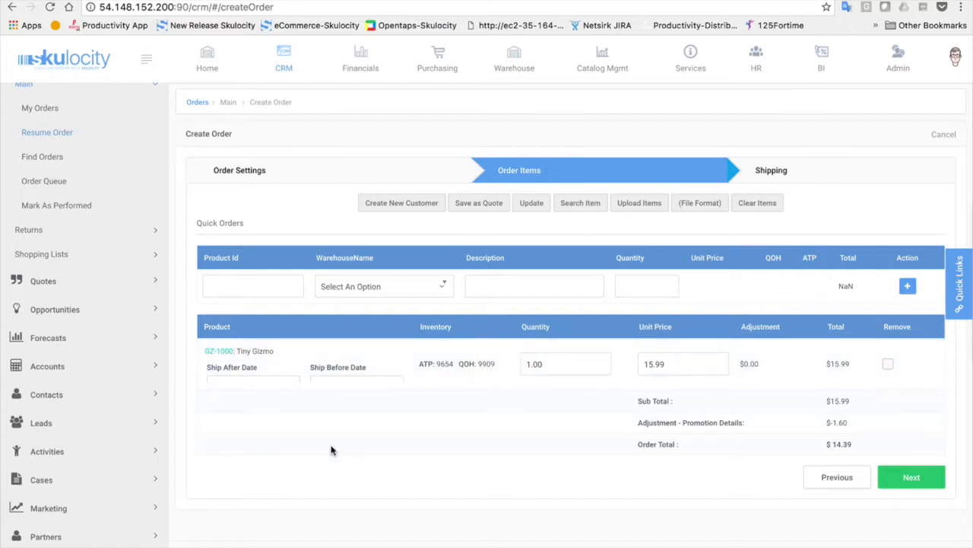
mouse_move(254, 376)
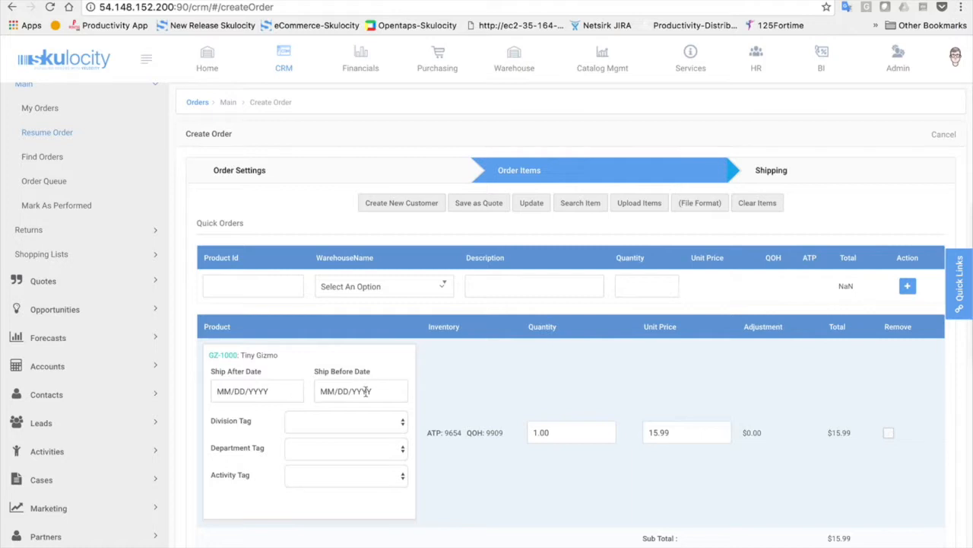
left_click(339, 427)
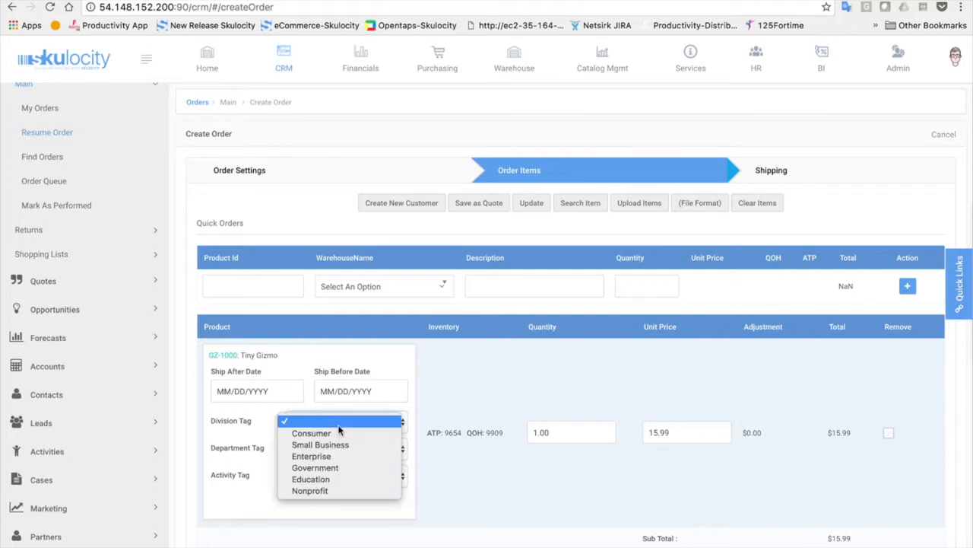
left_click(338, 425)
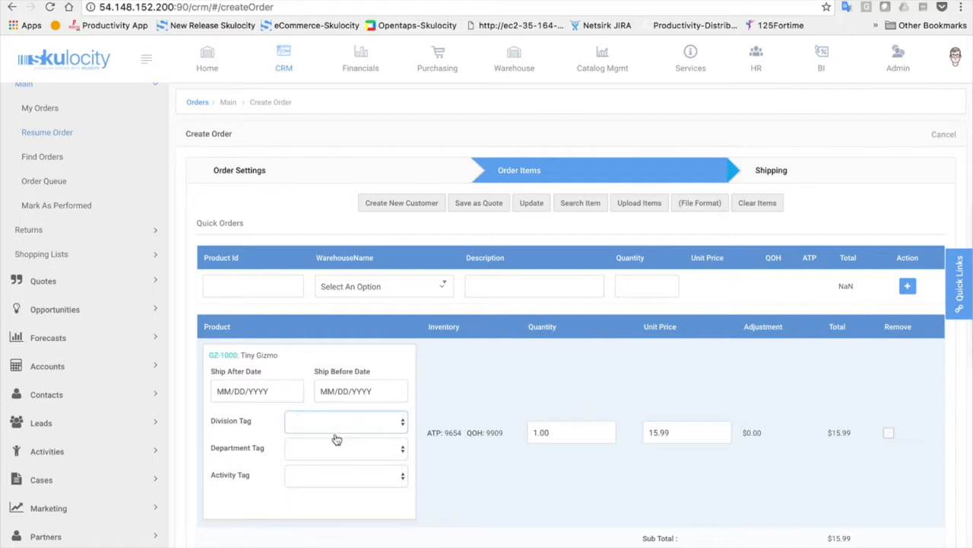
left_click(321, 481)
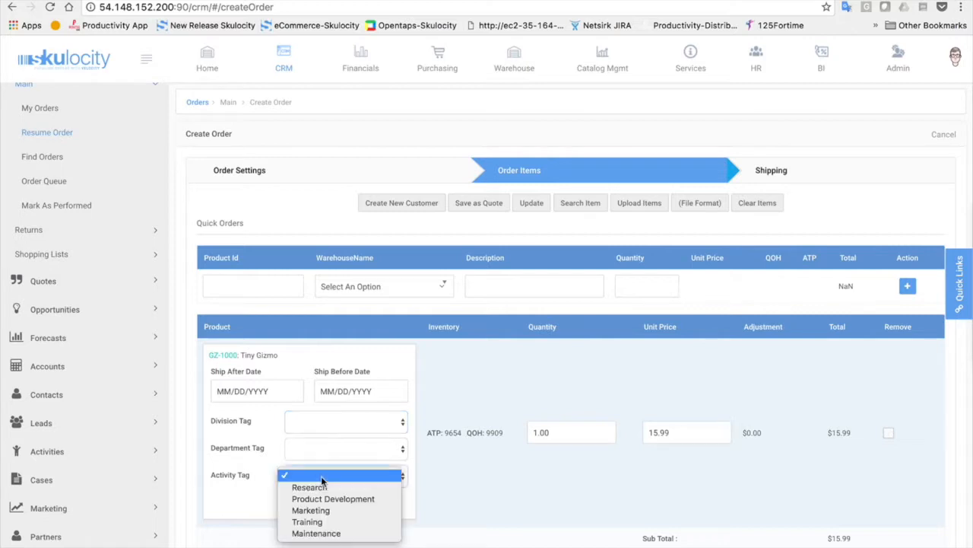
left_click(553, 485)
left_click(553, 485)
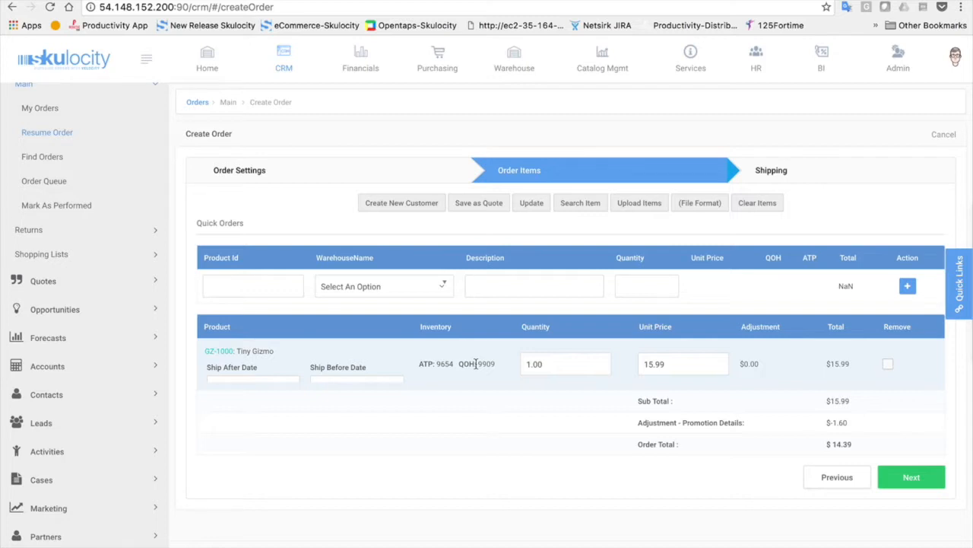
Change the Tiny Gizmo quantity to 2 and update the order
double_click(537, 364)
type("2")
left_click(533, 203)
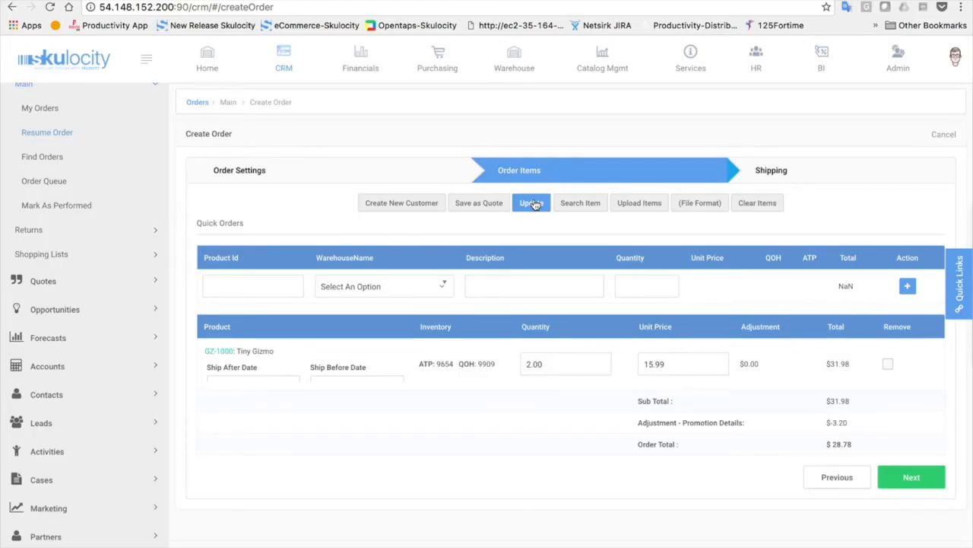
Change the Tiny Gizmo quantity to 10 and continue to the Shipping step
double_click(541, 359)
type("10")
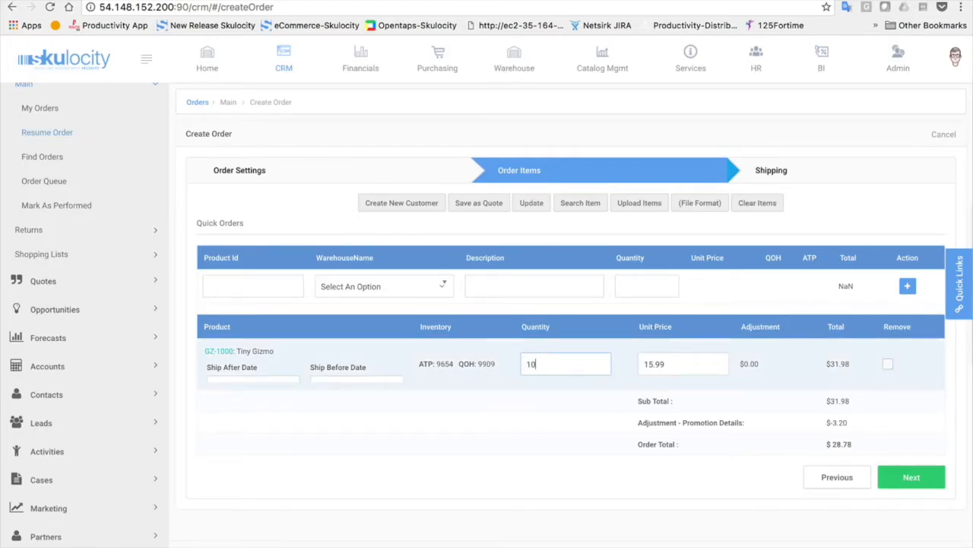
left_click(524, 206)
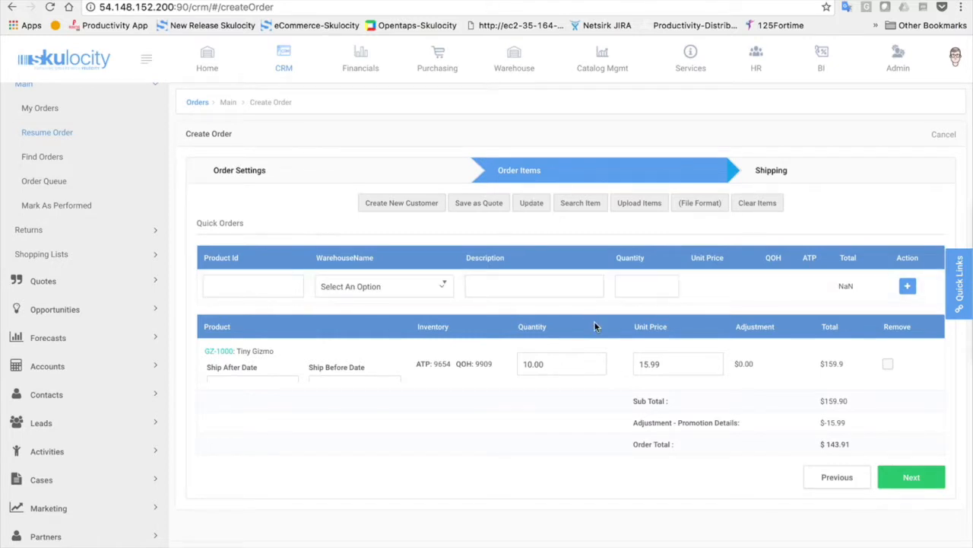
left_click(912, 478)
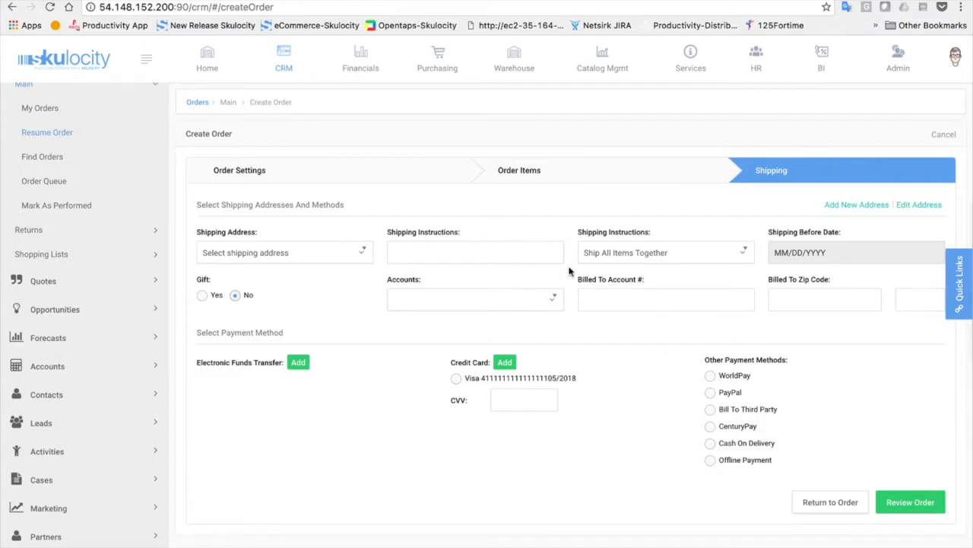
Ship to Demo Customer Company's 2004 Factory Blvd, Orem address using a UPS method
left_click(346, 253)
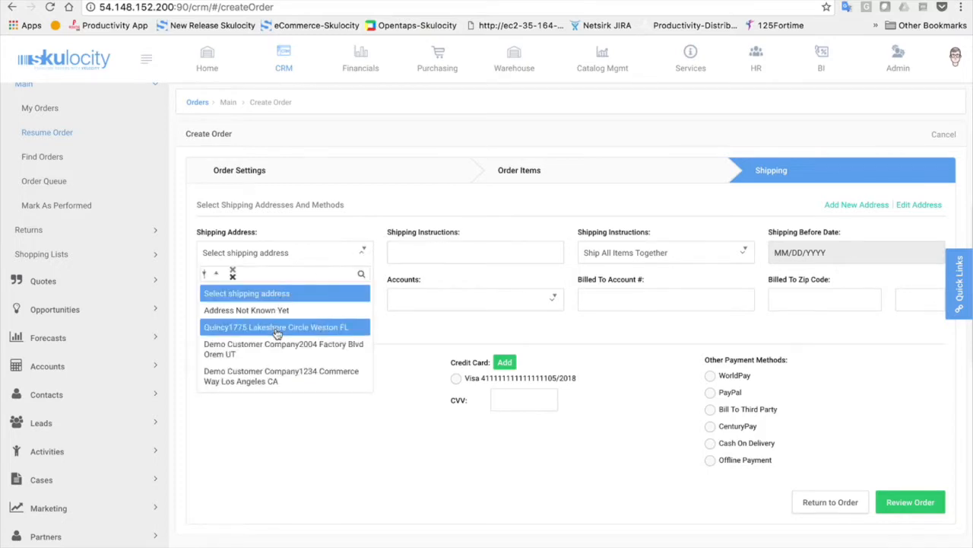
left_click(267, 349)
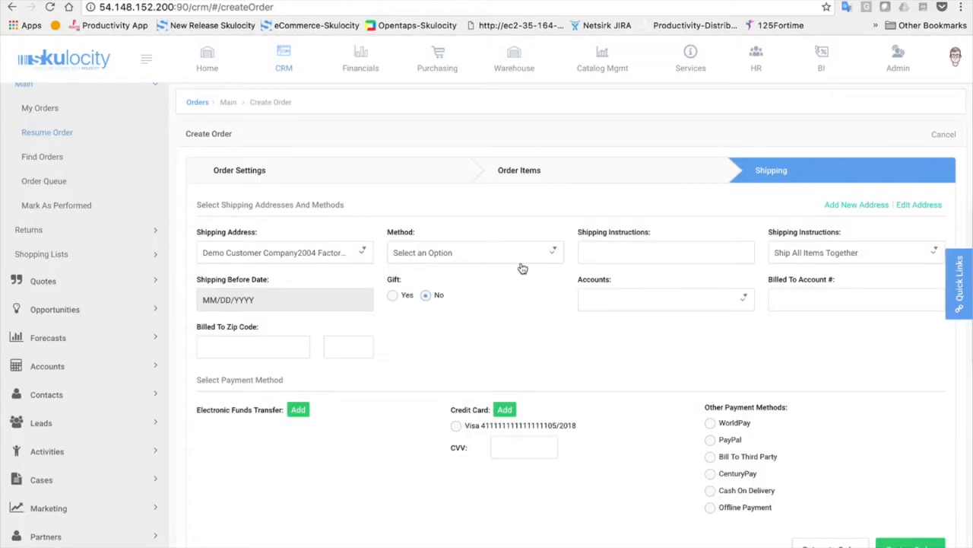
left_click(522, 268)
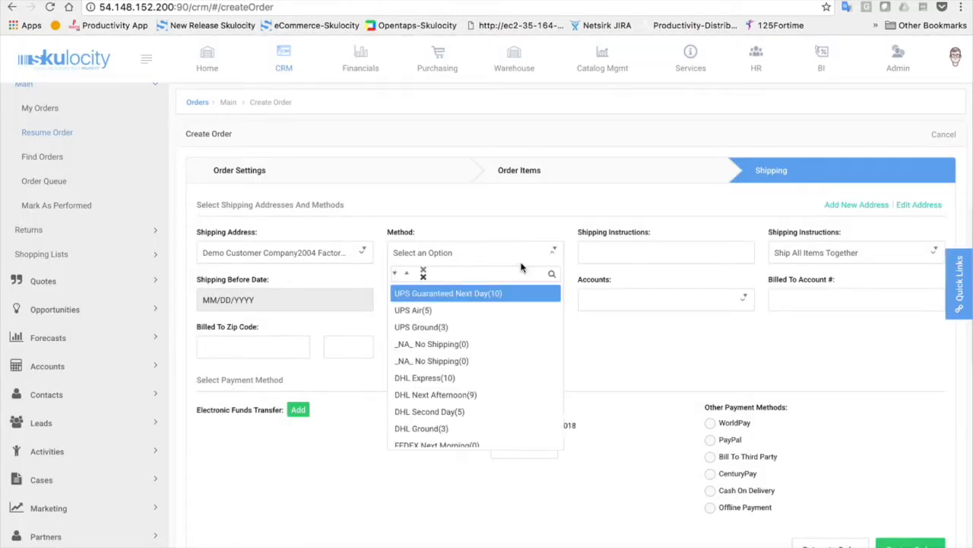
left_click(499, 296)
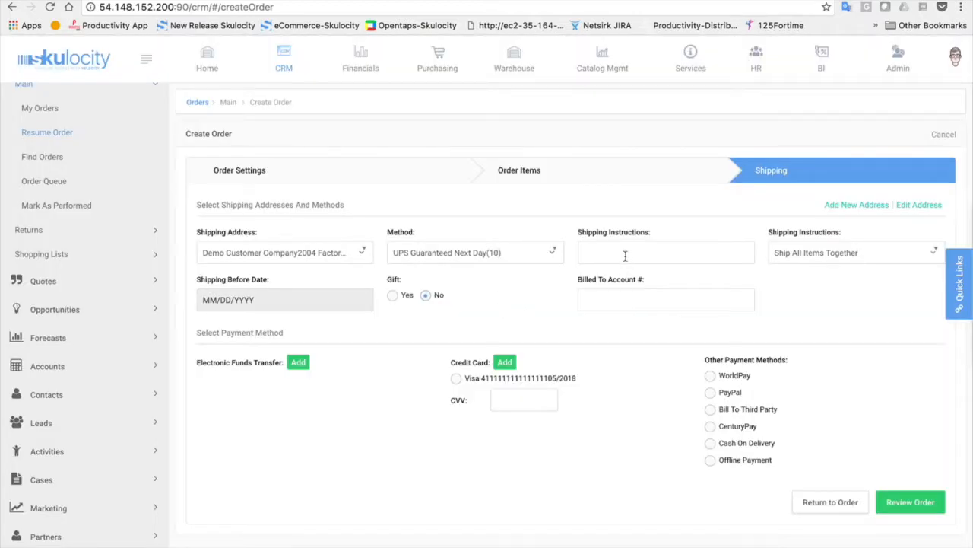
Keep Ship All Items Together, select Offline Payment, and proceed to order review
left_click(854, 263)
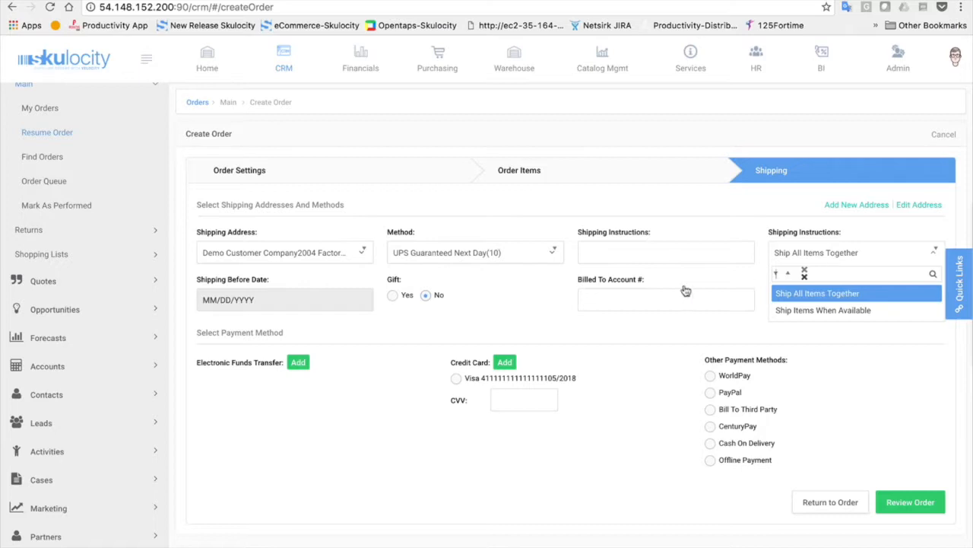
left_click(323, 438)
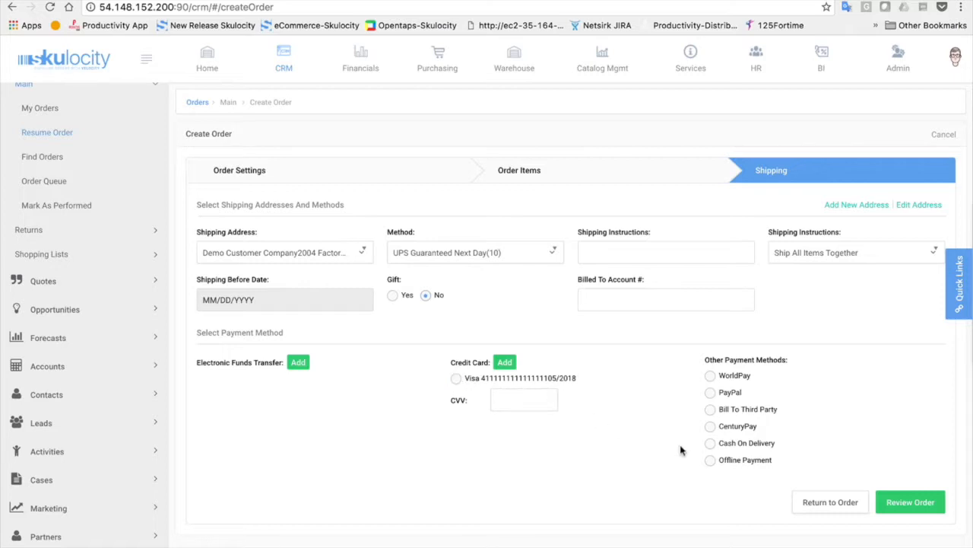
left_click(710, 460)
left_click(912, 502)
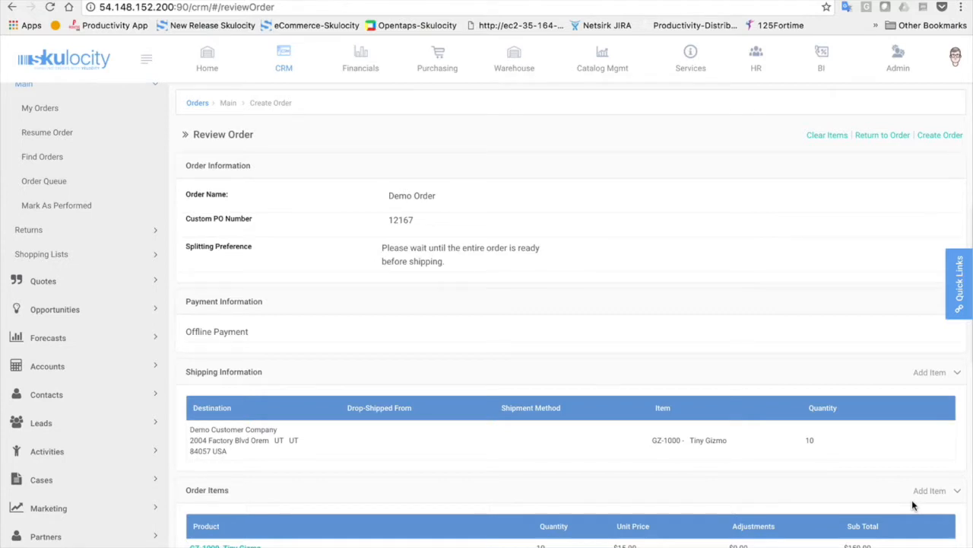
Look over the order summary and place it as Demo Order WS11062
scroll(911, 500, "down", 2)
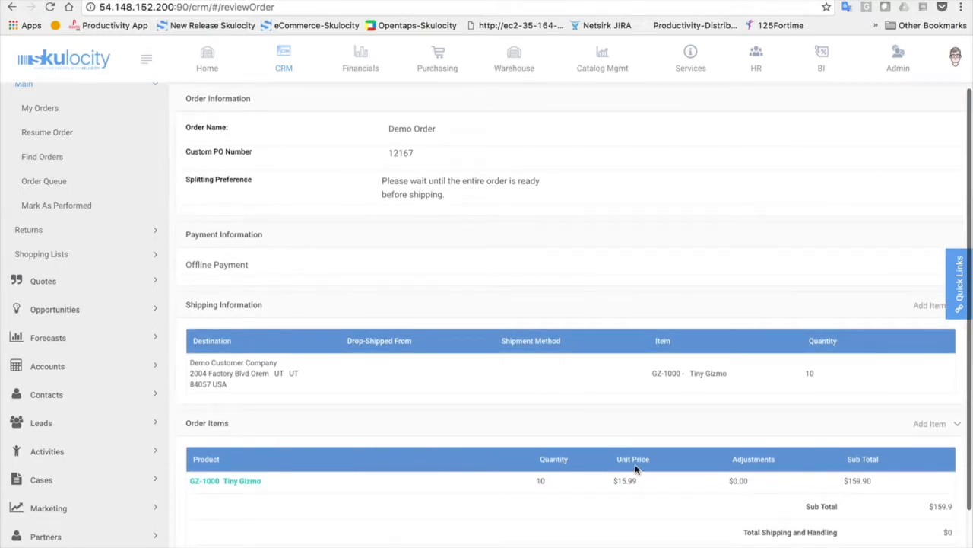
scroll(639, 470, "up", 1)
scroll(639, 470, "up", 1)
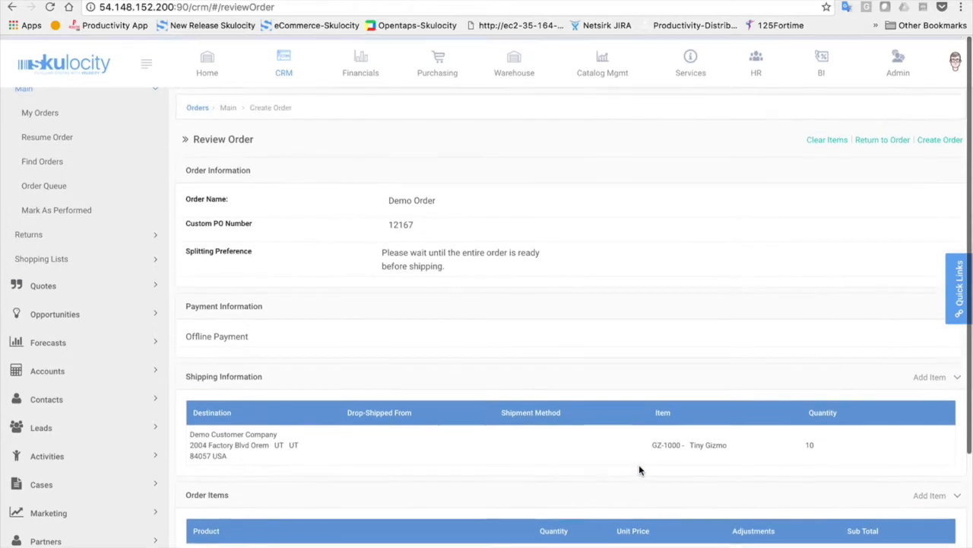
left_click(940, 136)
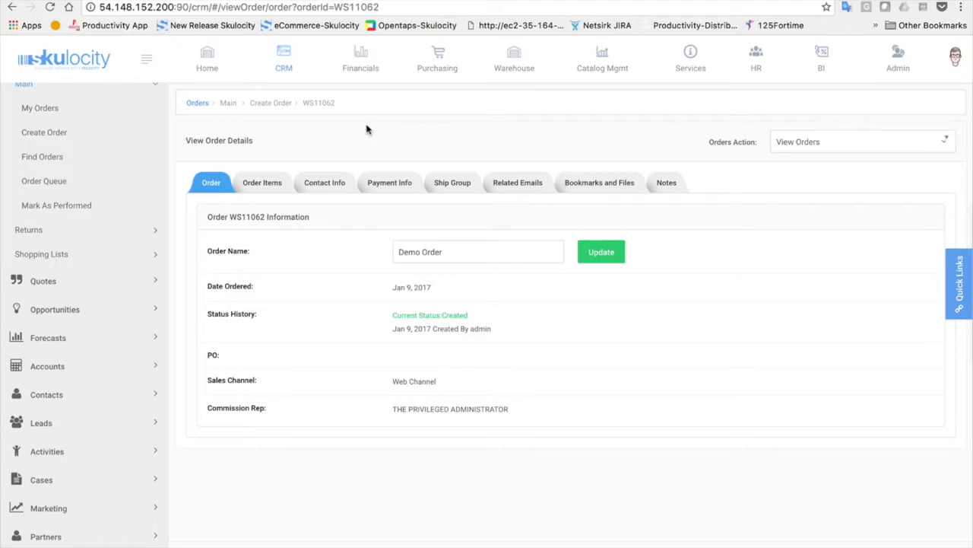
Inspect order WS11062's line items and reserved quantity, then its contact info and billing addresses
left_click(254, 181)
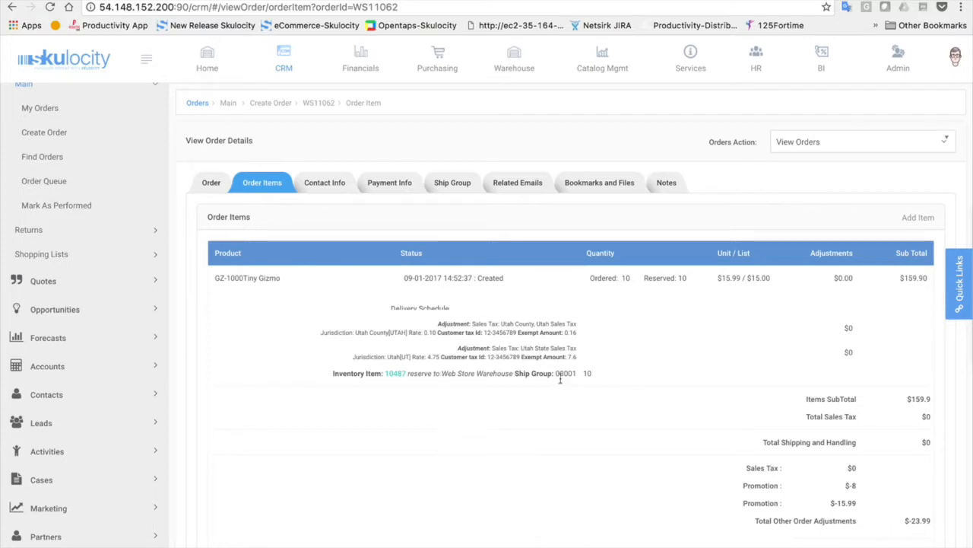
mouse_move(673, 284)
left_click(322, 181)
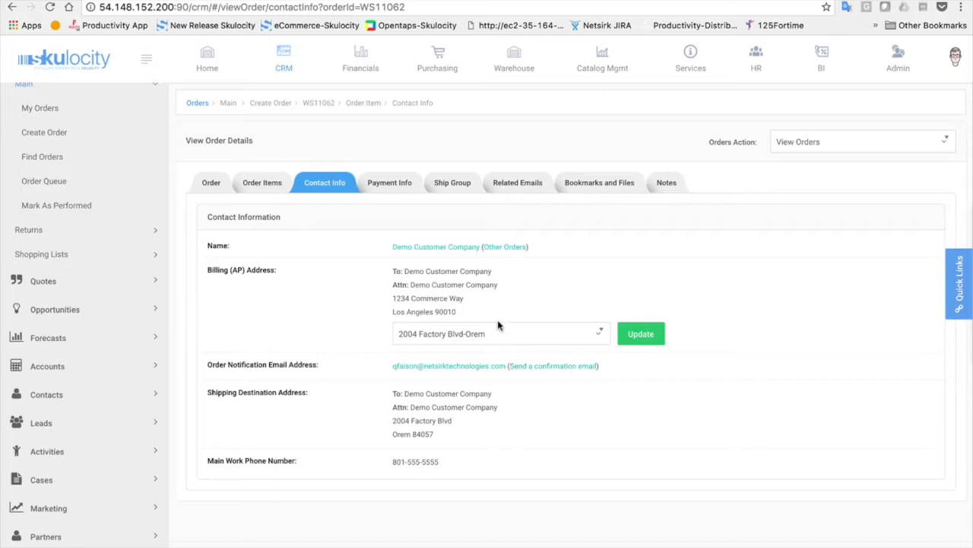
left_click(527, 333)
Review order WS11062's payment info, ship group details and related emails
left_click(583, 283)
left_click(384, 188)
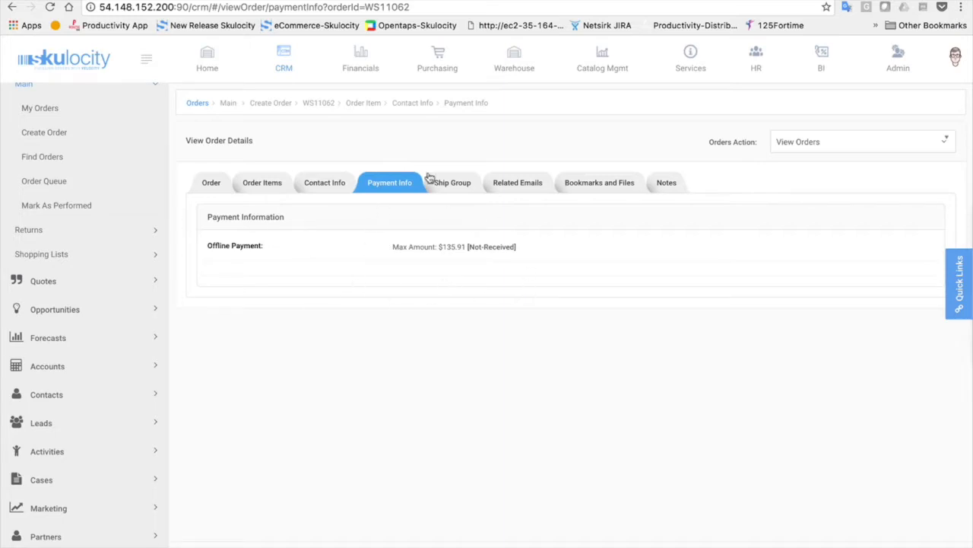
left_click(459, 187)
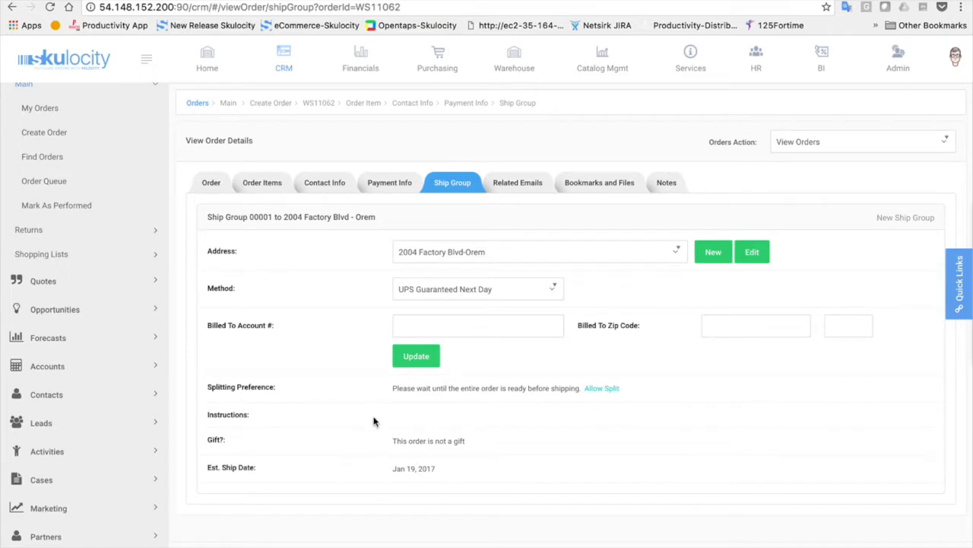
left_click(519, 183)
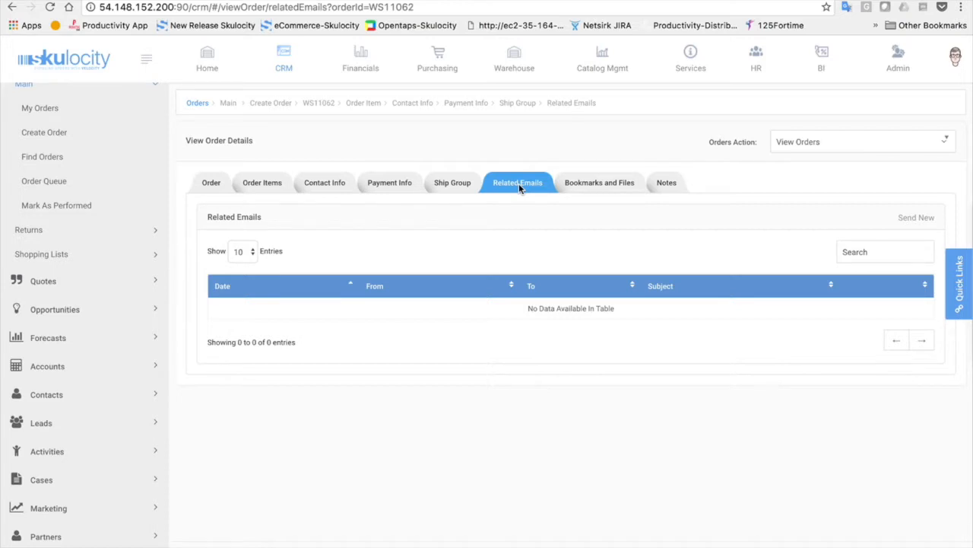
Check Bookmarks and Files, cancel a file upload, and return to the general Order view
left_click(588, 183)
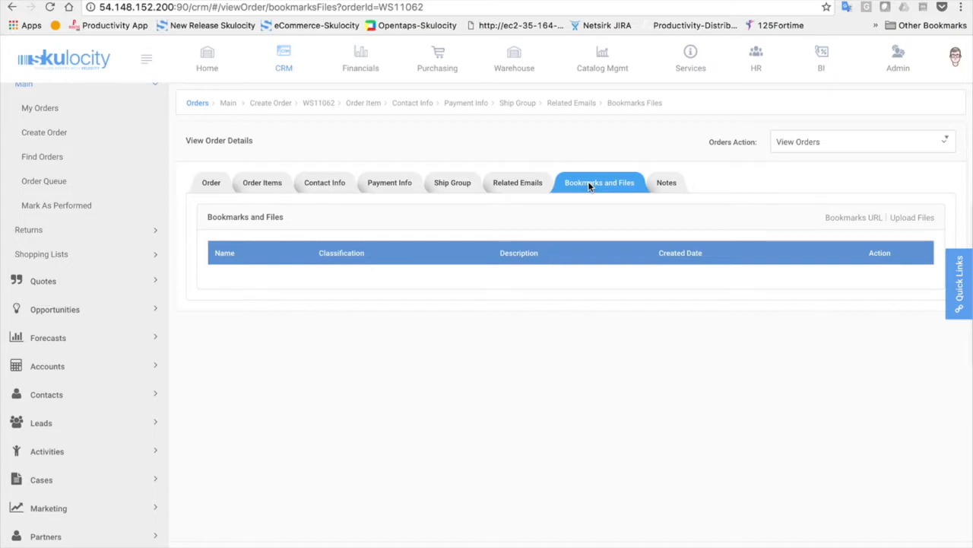
left_click(912, 218)
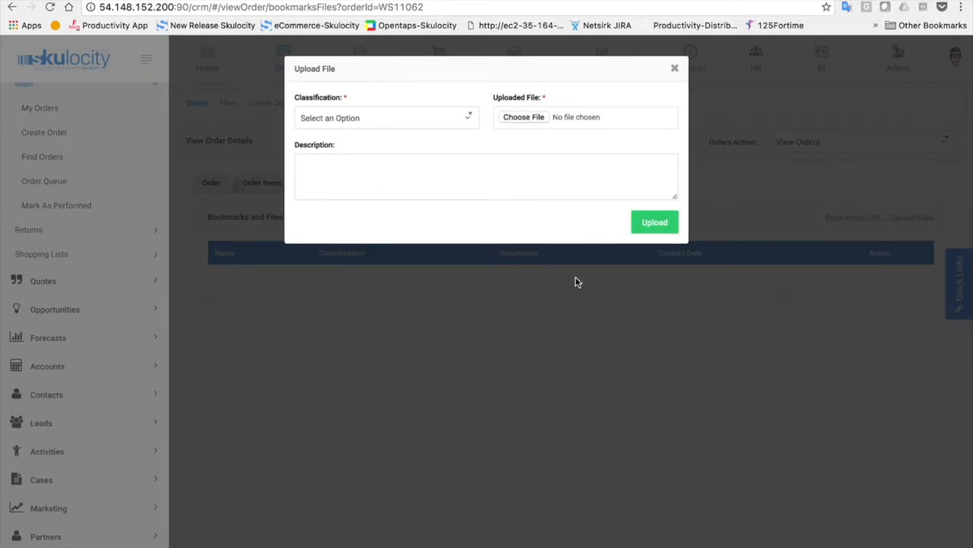
left_click(675, 68)
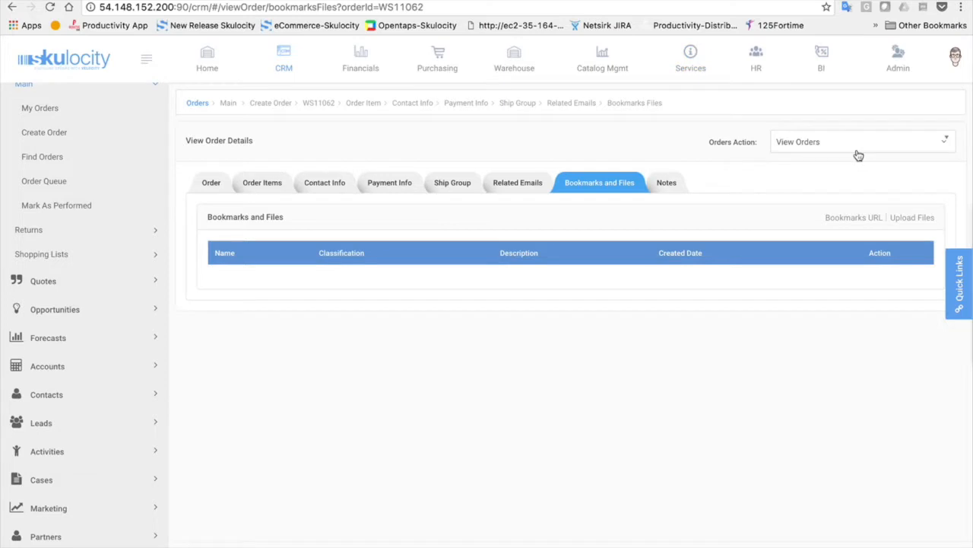
left_click(207, 185)
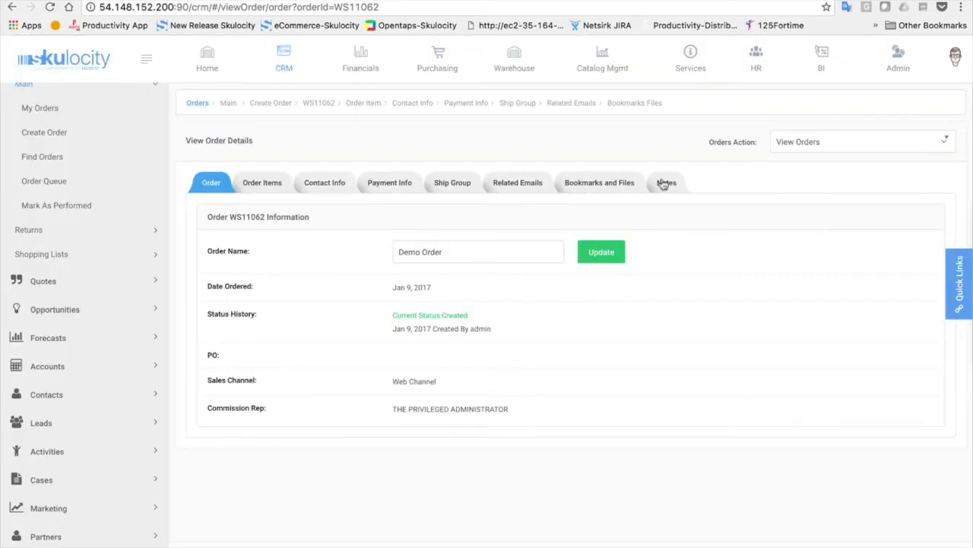
left_click(894, 148)
Approve order WS11062, confirm its Tiny Gizmo item is Approved, then go to Warehouse
left_click(850, 201)
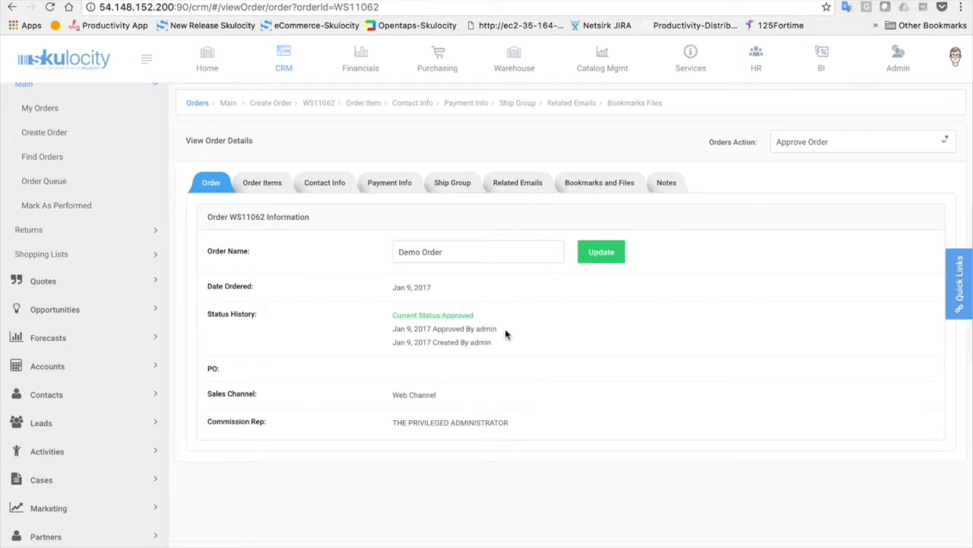
left_click(262, 182)
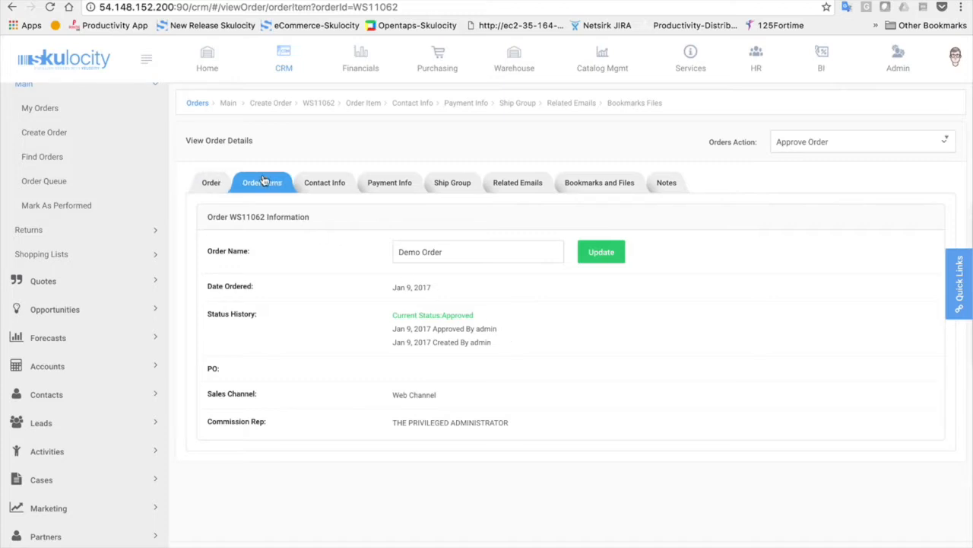
left_click(669, 281)
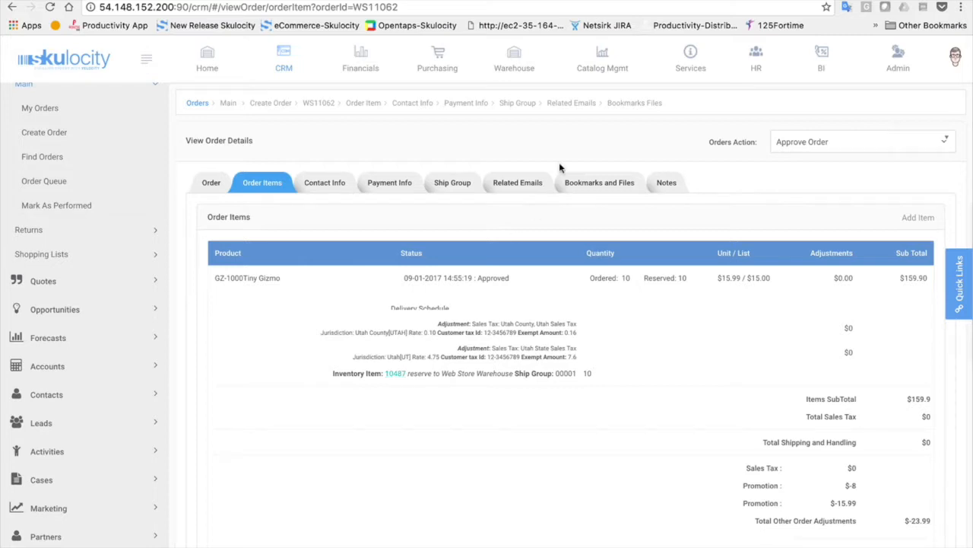
left_click(518, 66)
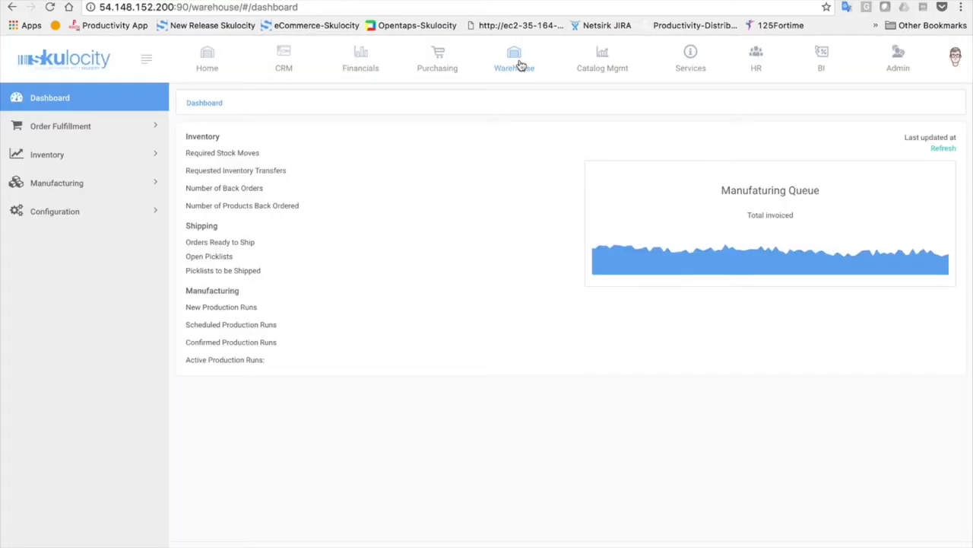
Make Web Store Warehouse the working warehouse, then view its required stock moves
left_click(955, 59)
left_click(908, 120)
left_click(256, 187)
left_click(232, 224)
left_click(287, 185)
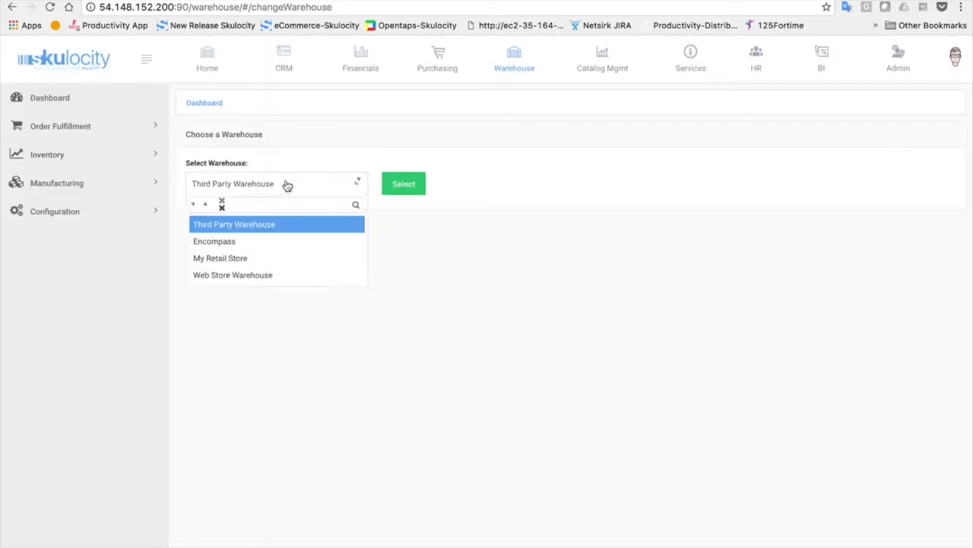
left_click(259, 274)
left_click(402, 185)
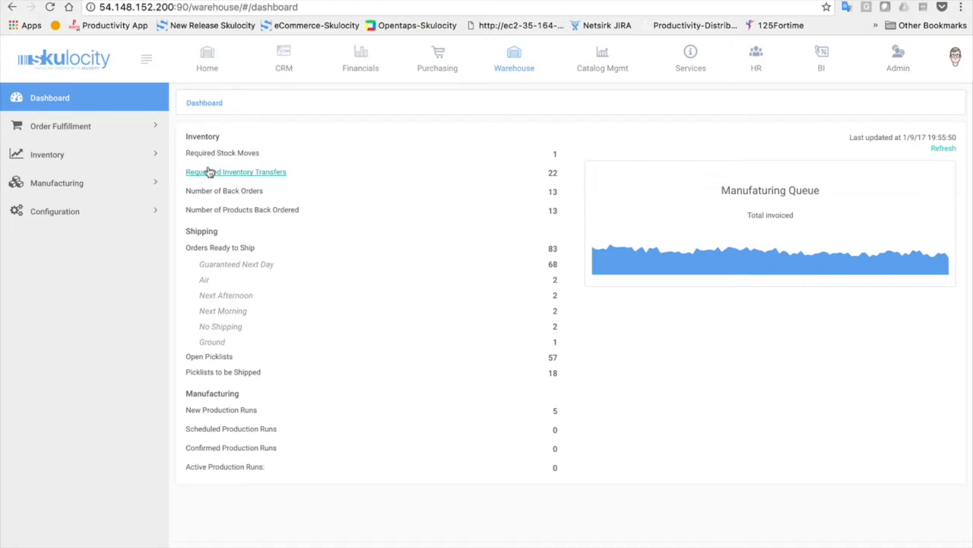
left_click(227, 153)
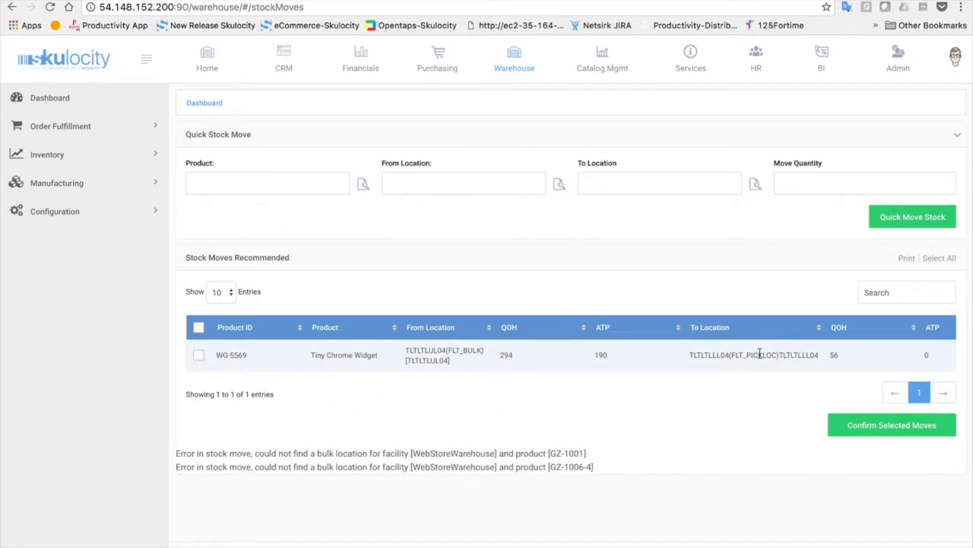
scroll(760, 355, "right", 5)
scroll(760, 354, "right", 2)
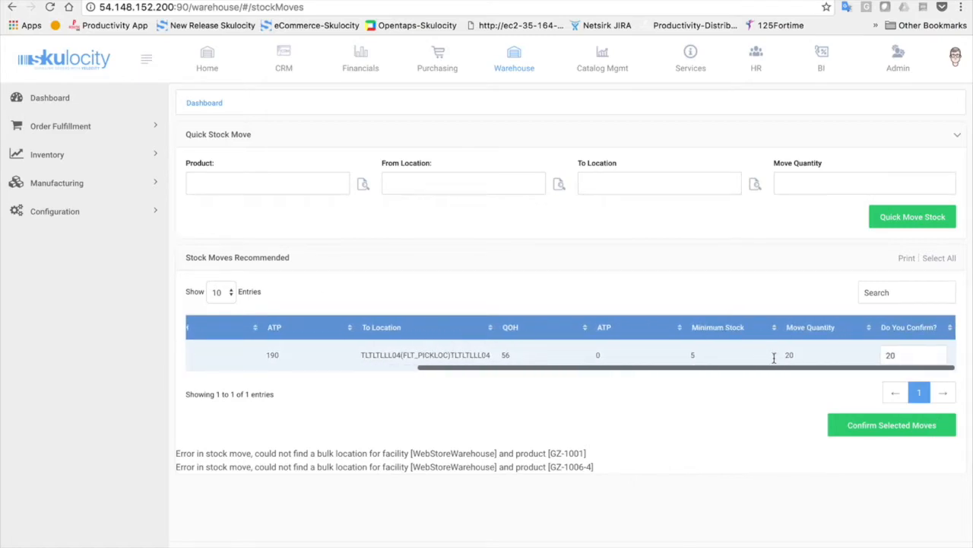
scroll(771, 352, "left", 7)
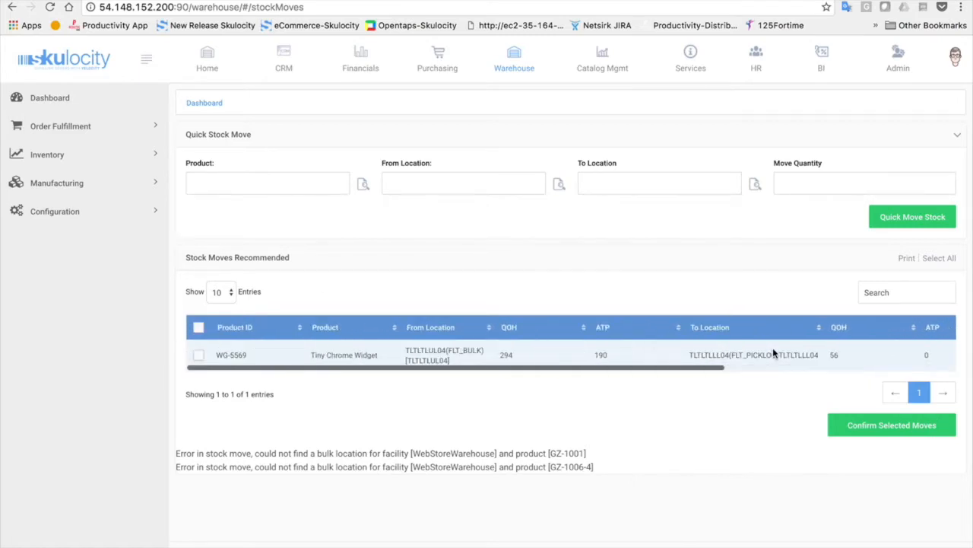
left_click(46, 98)
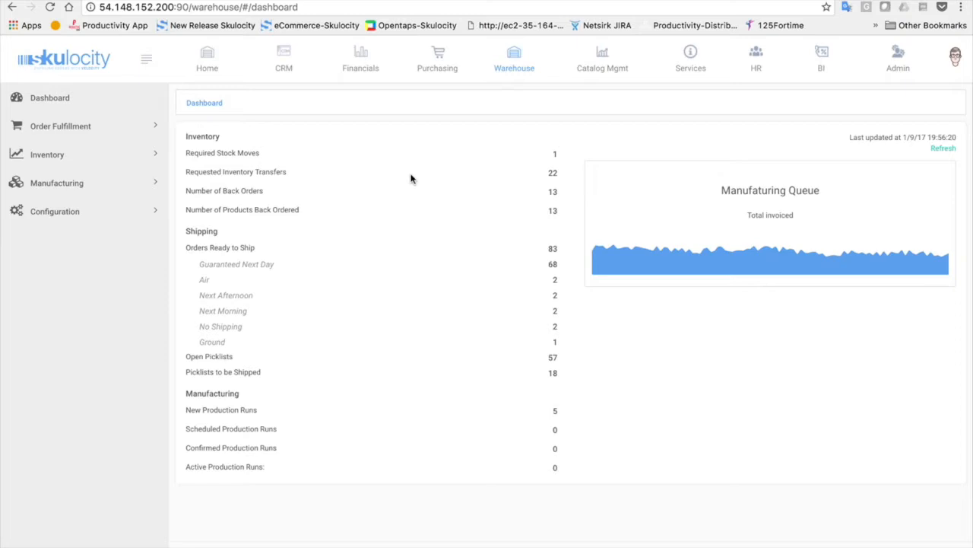
left_click(235, 174)
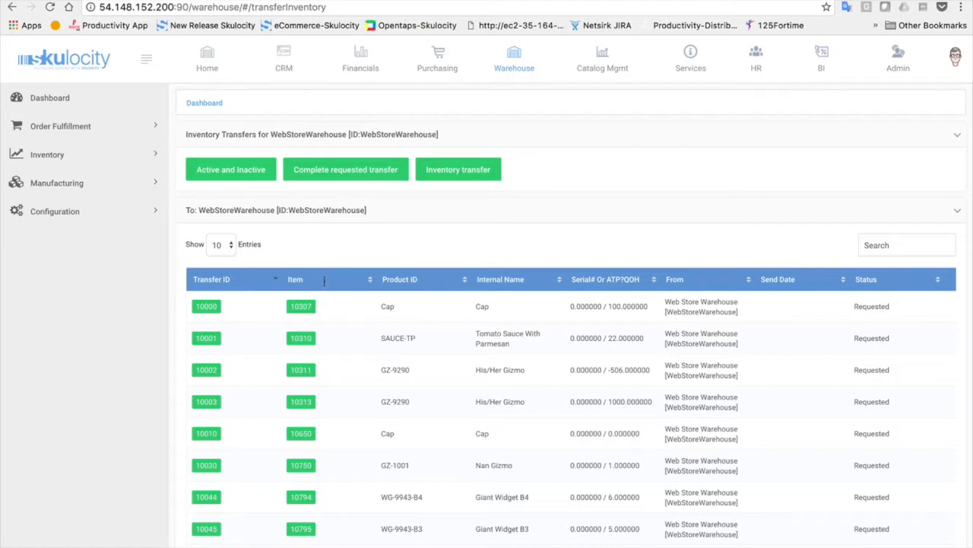
Return to the Warehouse dashboard, then switch to the CRM module
left_click(98, 97)
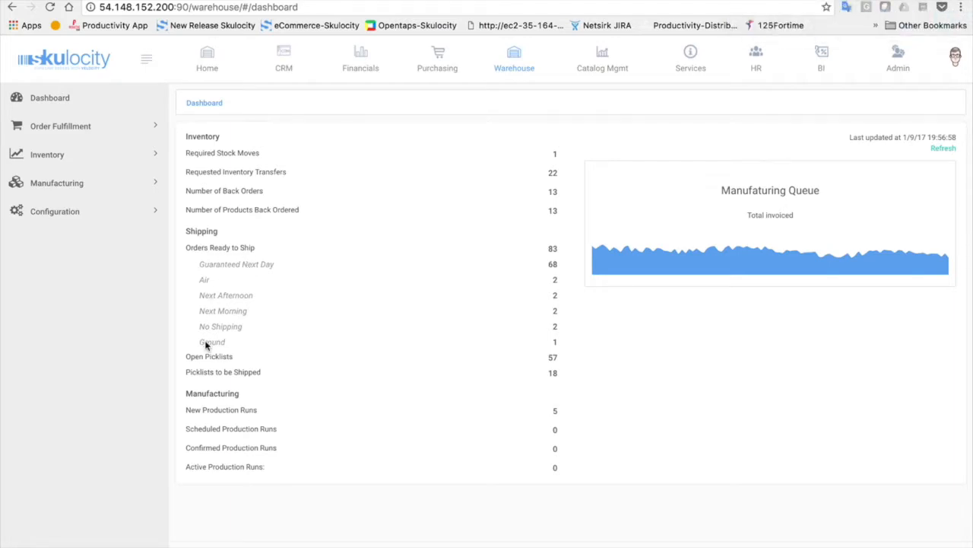
left_click(283, 59)
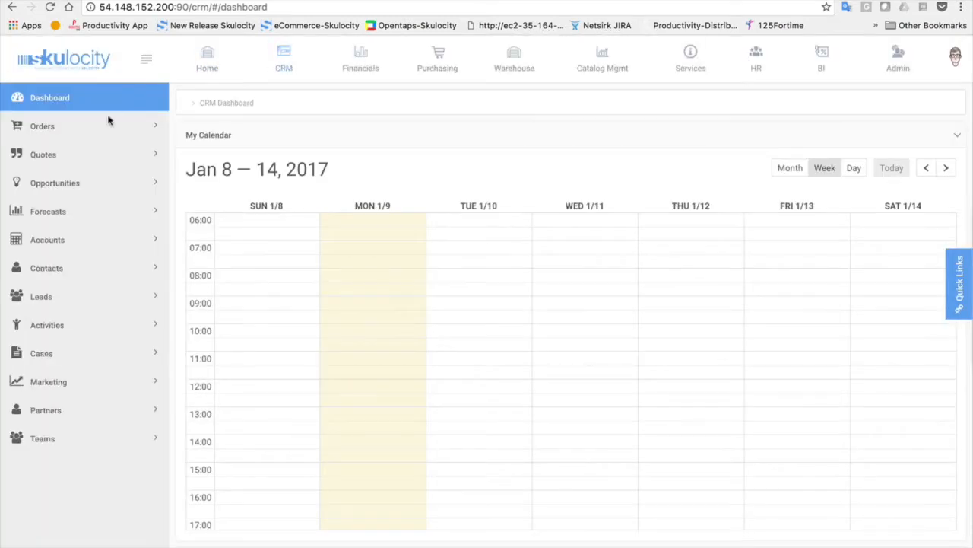
Check under Orders > Main > My Orders that WS11062 is Approved at $135.91, then return to Warehouse
left_click(109, 124)
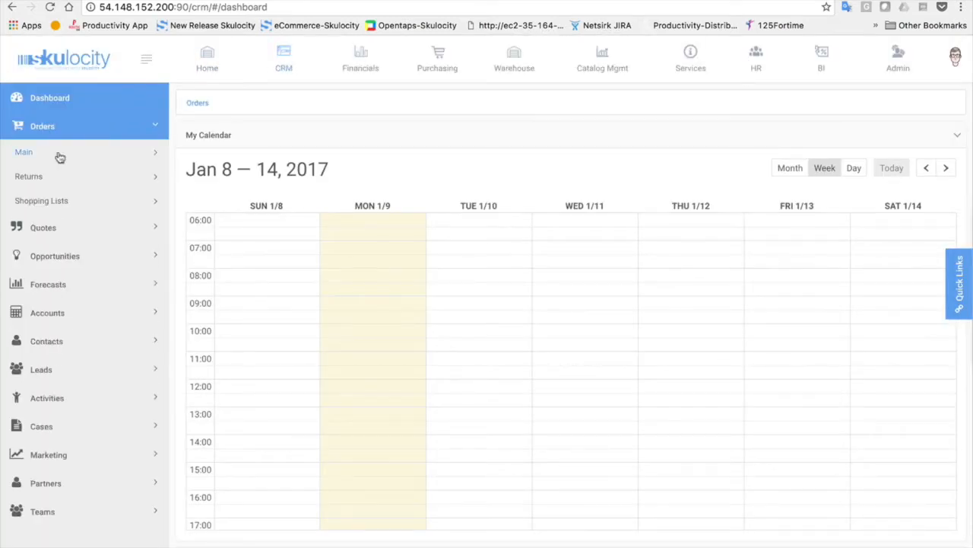
left_click(59, 156)
left_click(43, 178)
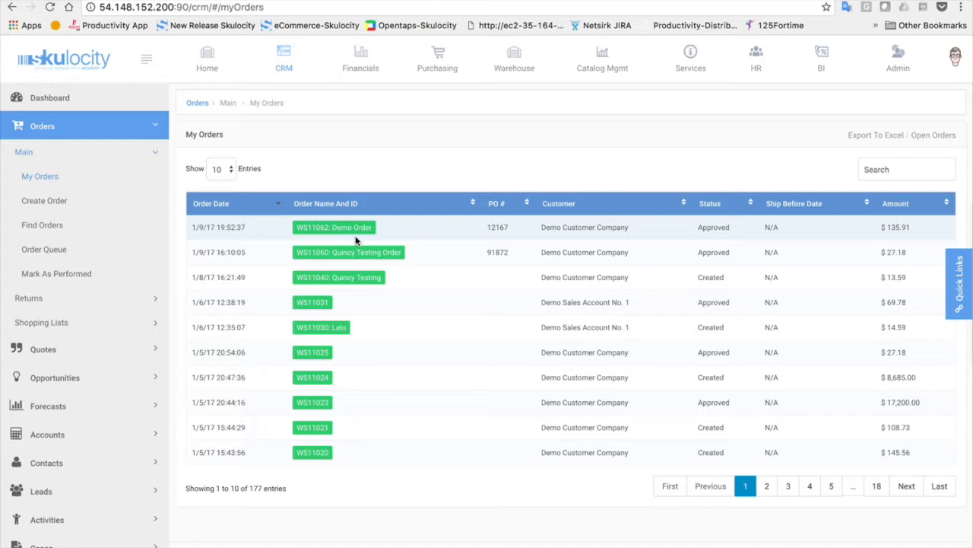
left_click(511, 57)
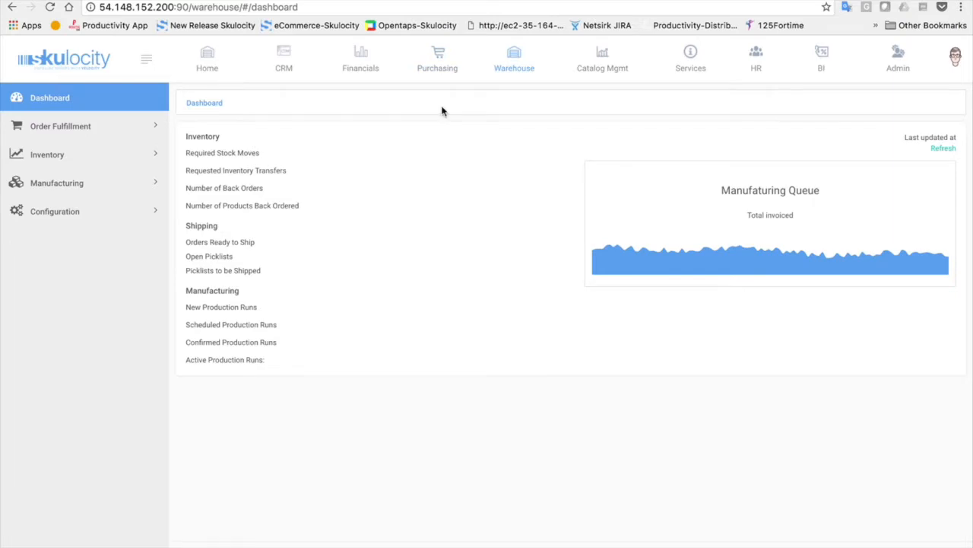
Browse the Order Fulfillment pages from Being Picked through Print Shipping Labels, ending on Create Picklist
left_click(145, 134)
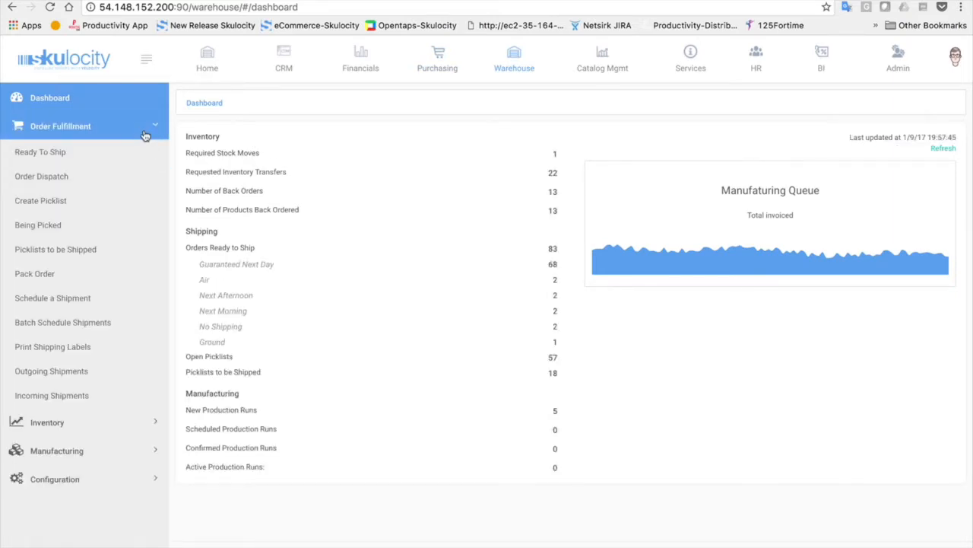
left_click(38, 225)
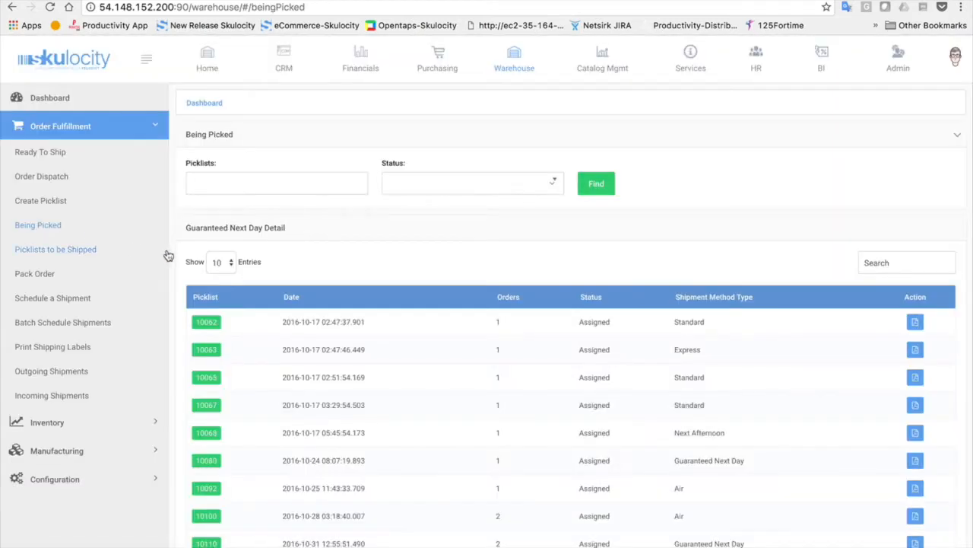
left_click(43, 248)
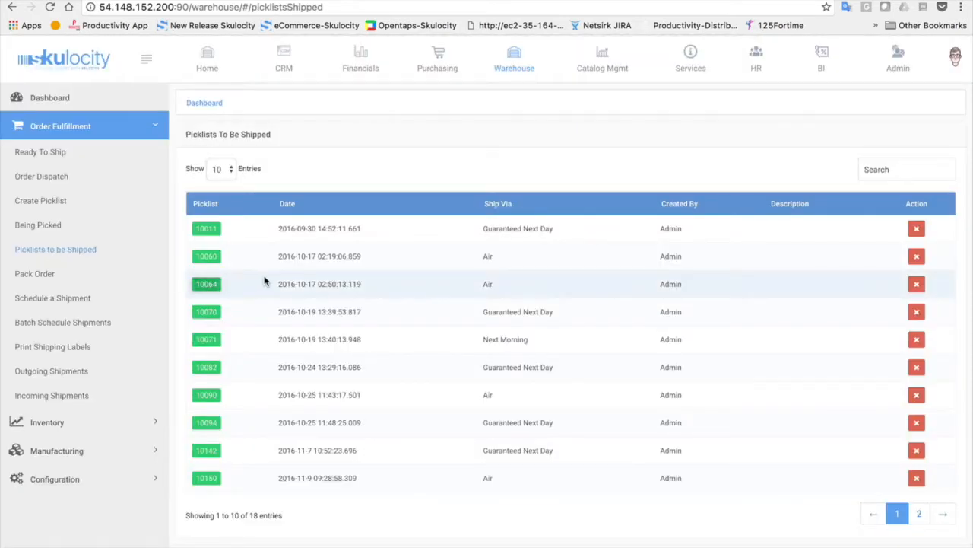
left_click(43, 276)
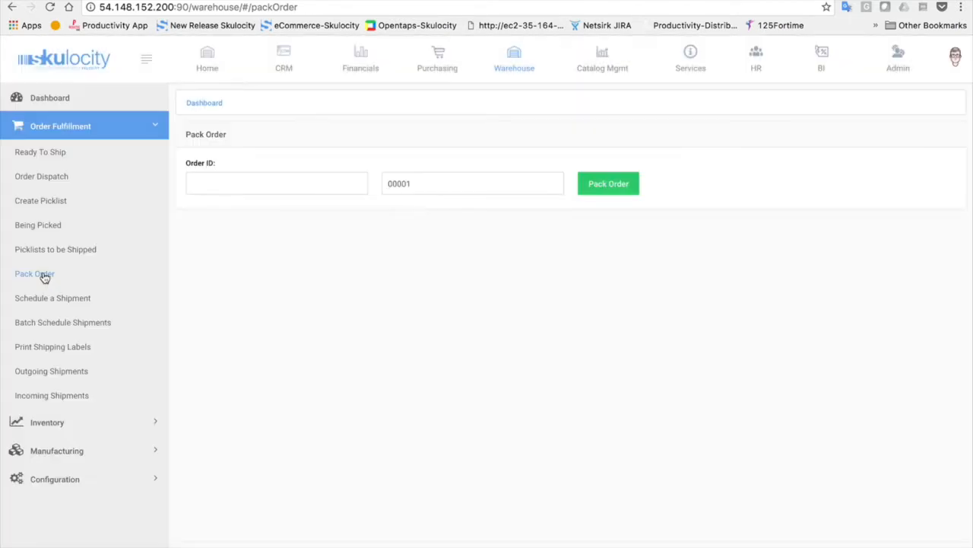
left_click(35, 300)
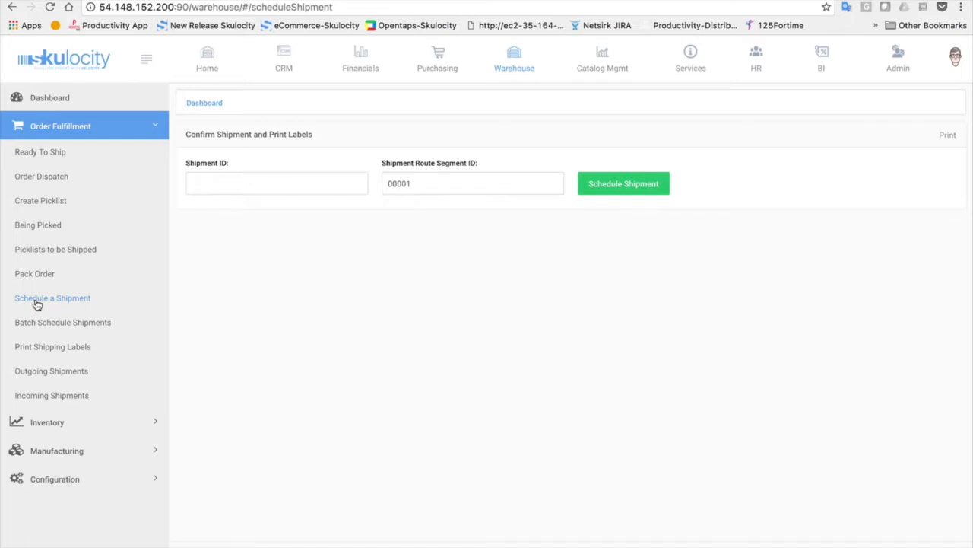
left_click(35, 323)
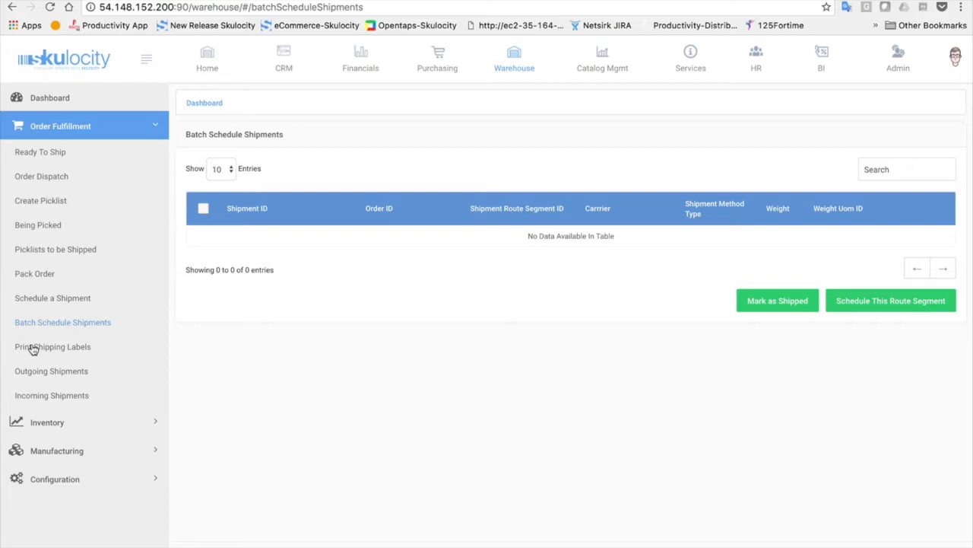
left_click(71, 354)
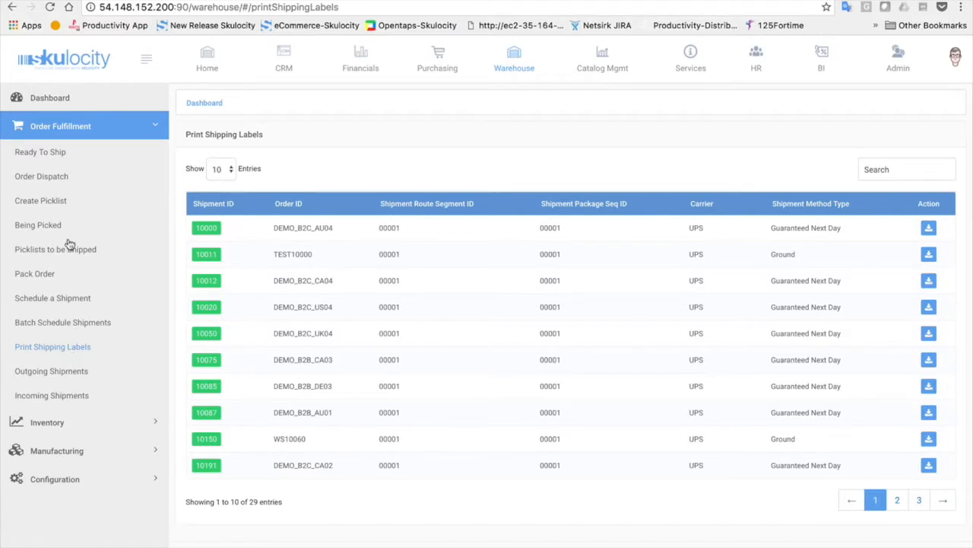
left_click(47, 199)
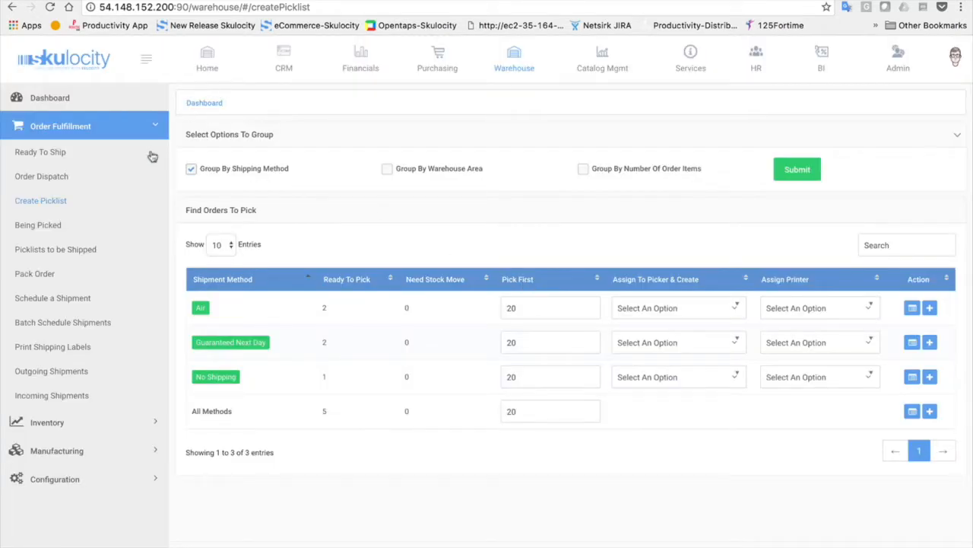
Review the Guaranteed Next Day and Air order details on the Create Picklist page
left_click(232, 347)
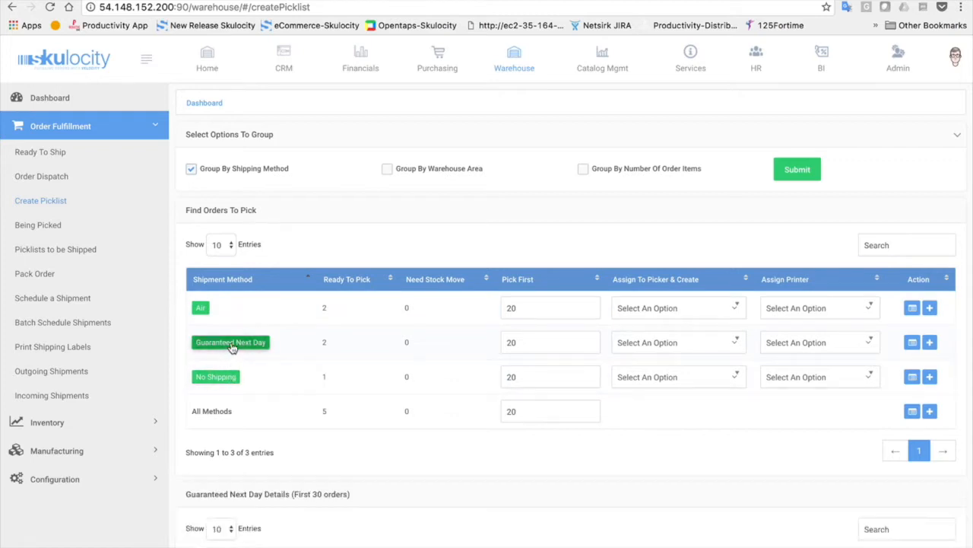
scroll(231, 347, "down", 5)
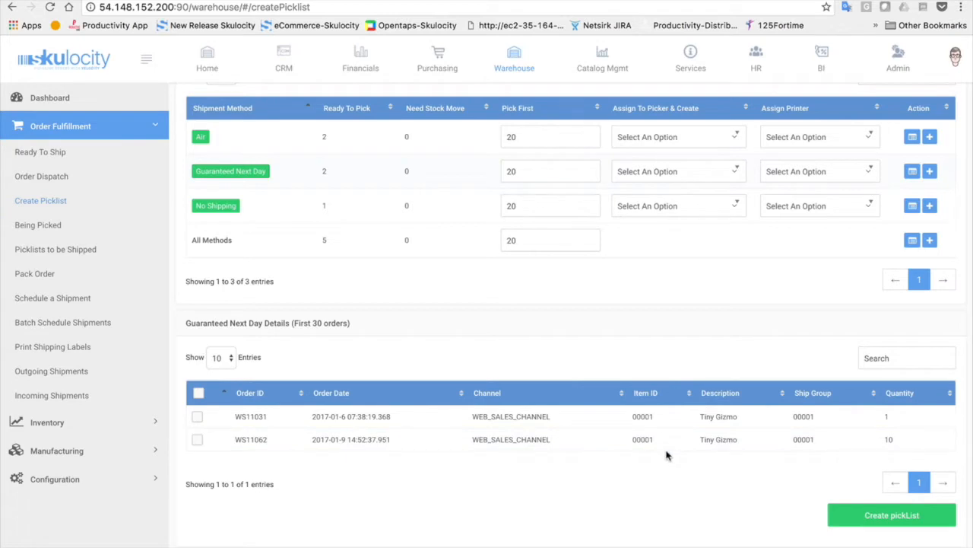
left_click(201, 138)
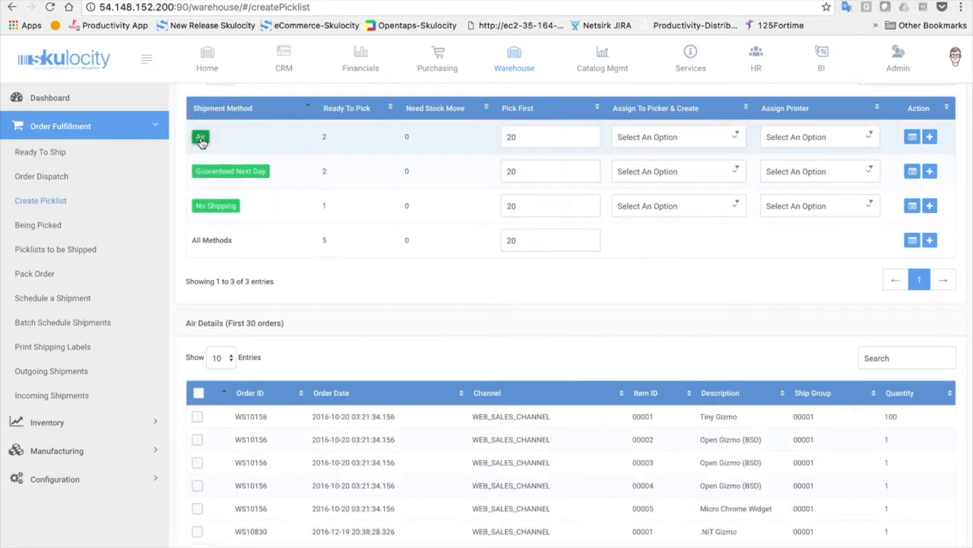
scroll(336, 474, "down", 2)
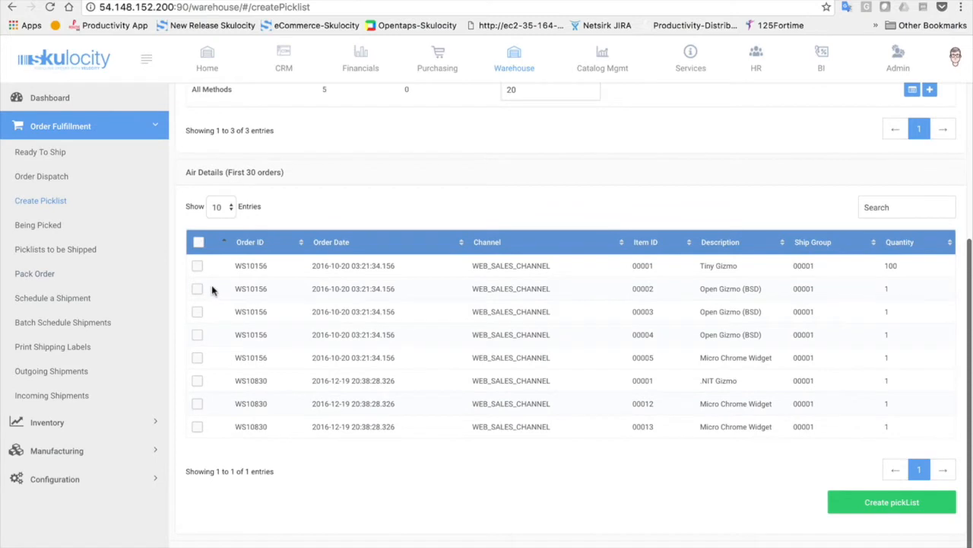
scroll(245, 426, "up", 2)
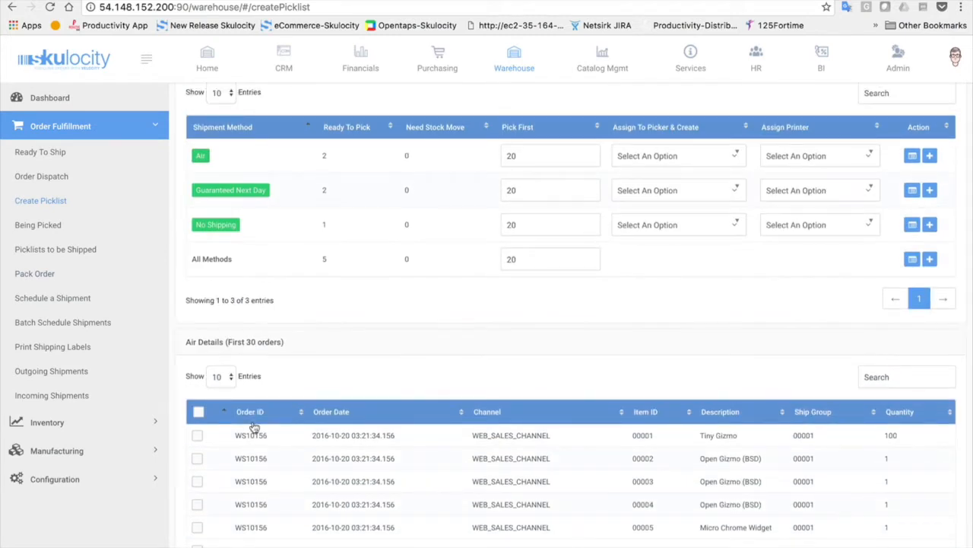
scroll(255, 427, "up", 2)
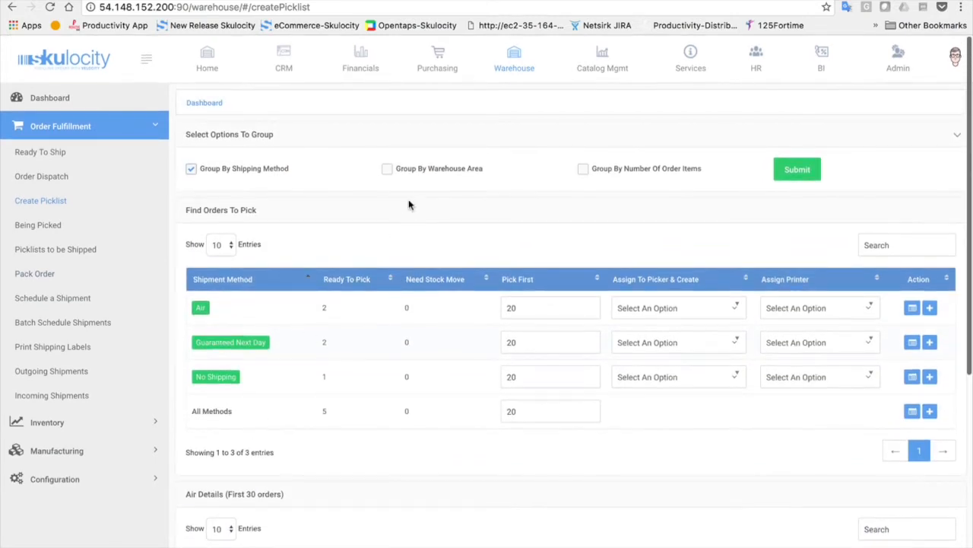
Group orders to pick by Warehouse Area instead of Shipping Method and apply it
left_click(386, 169)
left_click(191, 169)
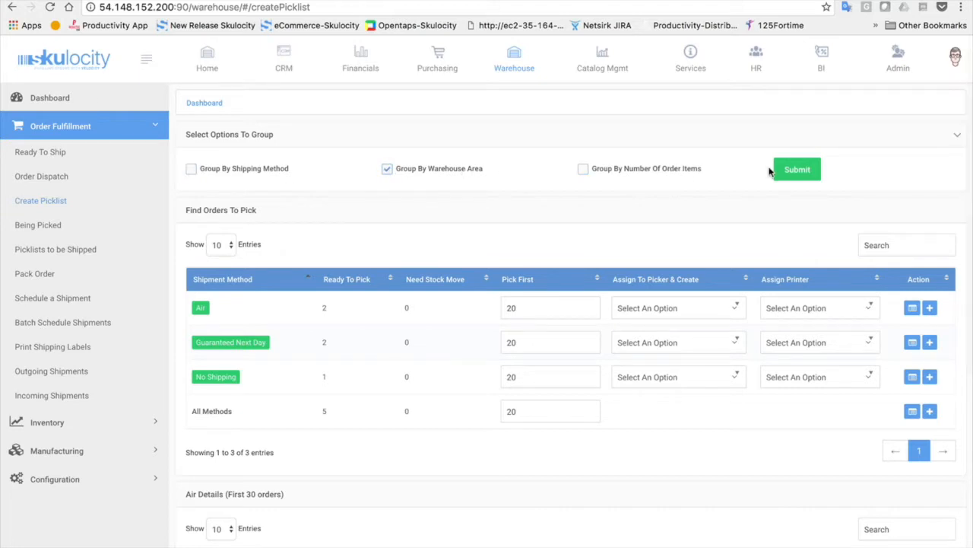
left_click(799, 169)
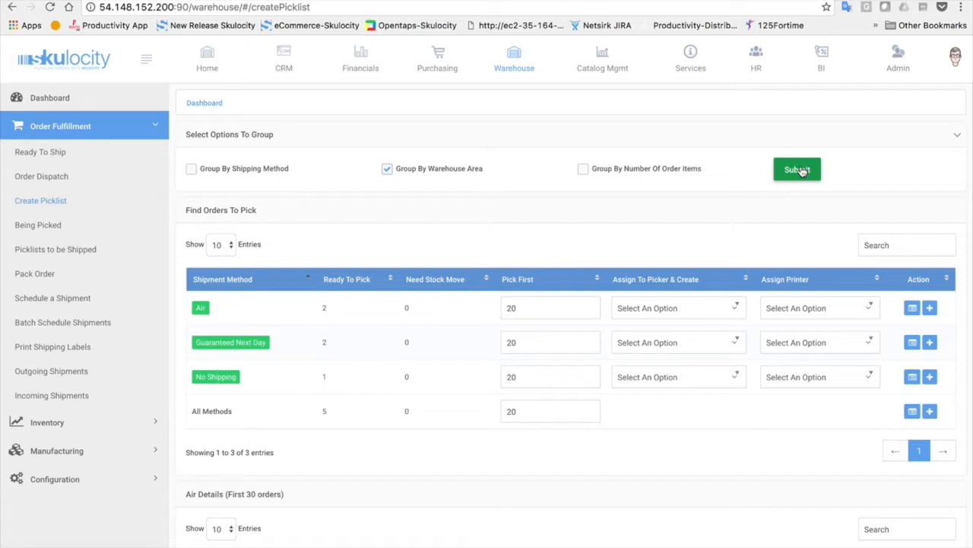
Switch the grouping back to Shipping Method alone, dropping Warehouse Area and Number Of Order Items
left_click(583, 169)
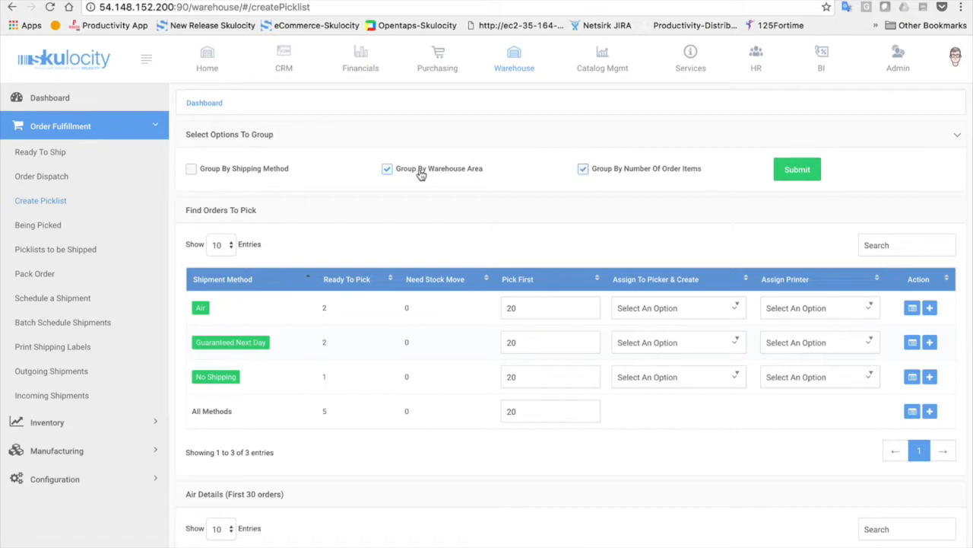
left_click(391, 173)
left_click(191, 169)
left_click(583, 169)
left_click(814, 168)
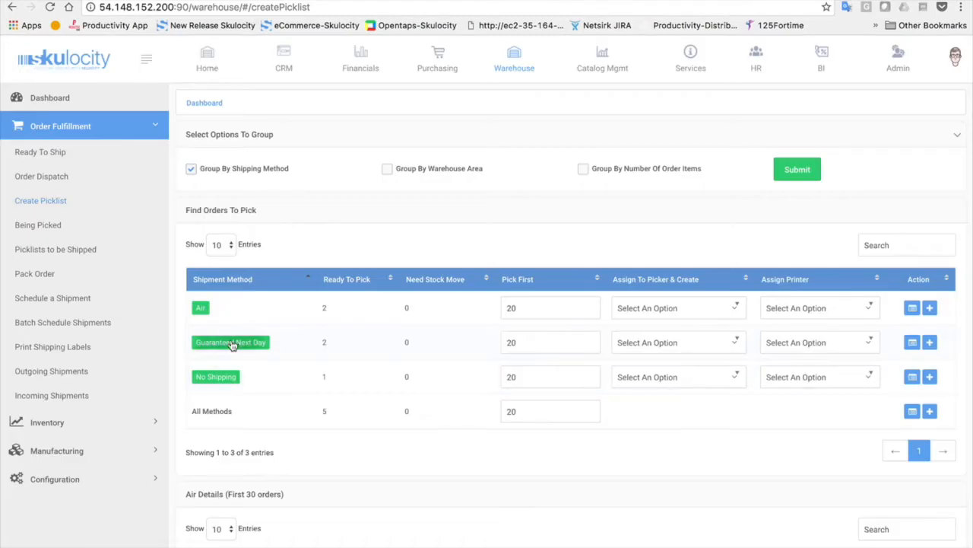
Create picklist 10364 from order WS11062 in the Guaranteed Next Day group
left_click(232, 343)
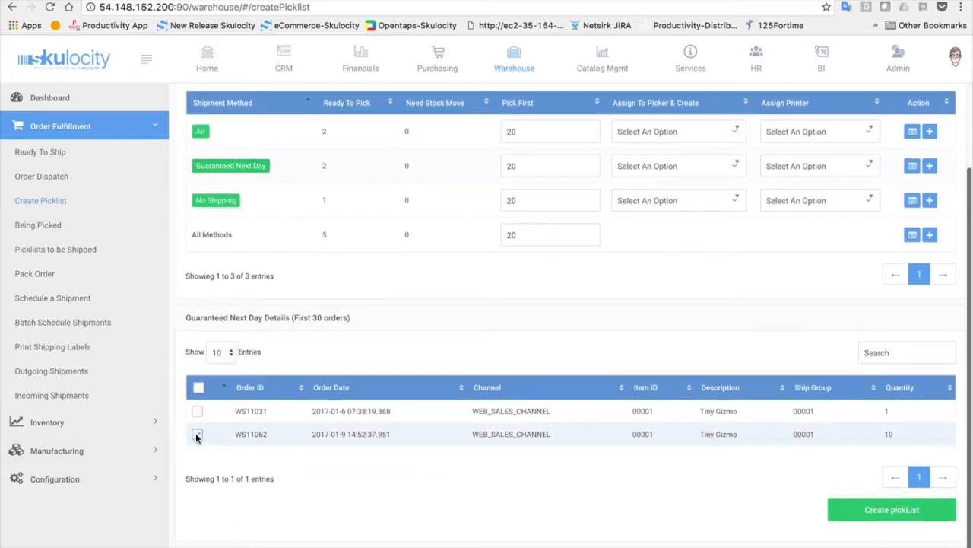
left_click(197, 434)
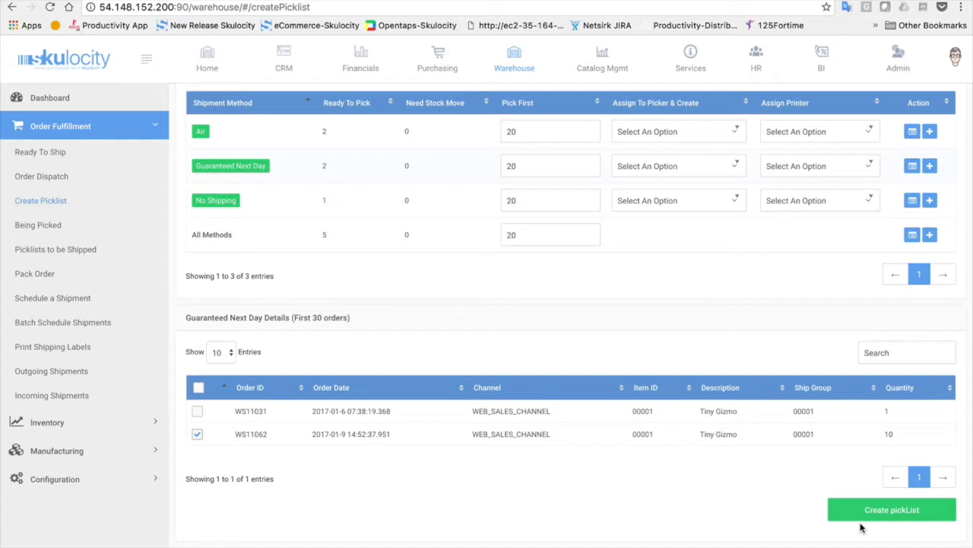
left_click(880, 513)
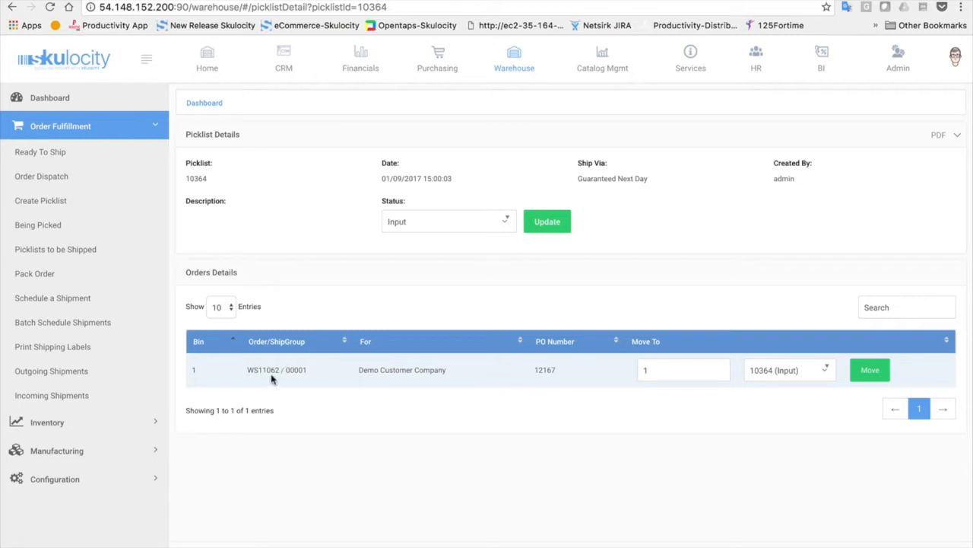
Export picklist 10364 as a PDF
left_click(939, 136)
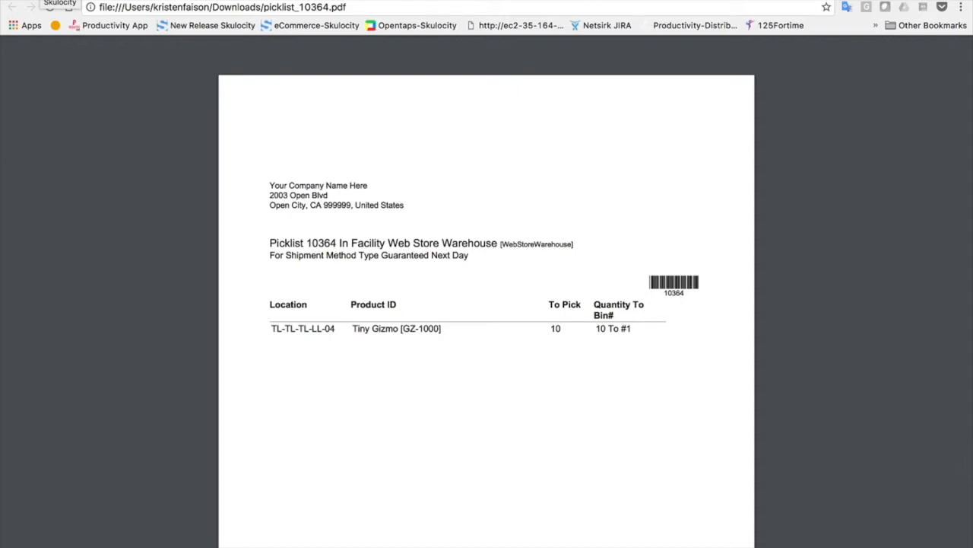
Leave the PDF and go back to the Skulocity picklist 10364 page
left_click(343, 1)
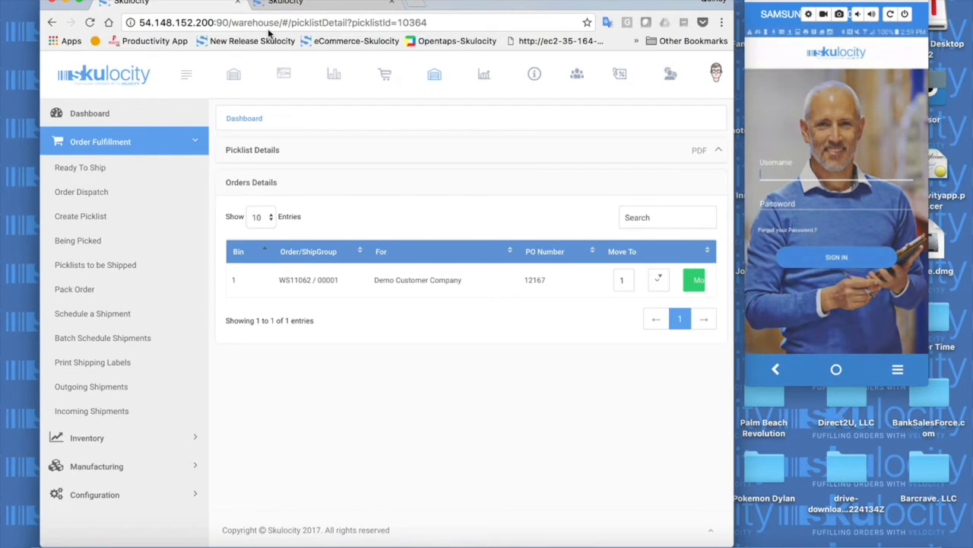
Sign in to the Skulocity mobile app on the phone with the username and password
type("adm")
type("n")
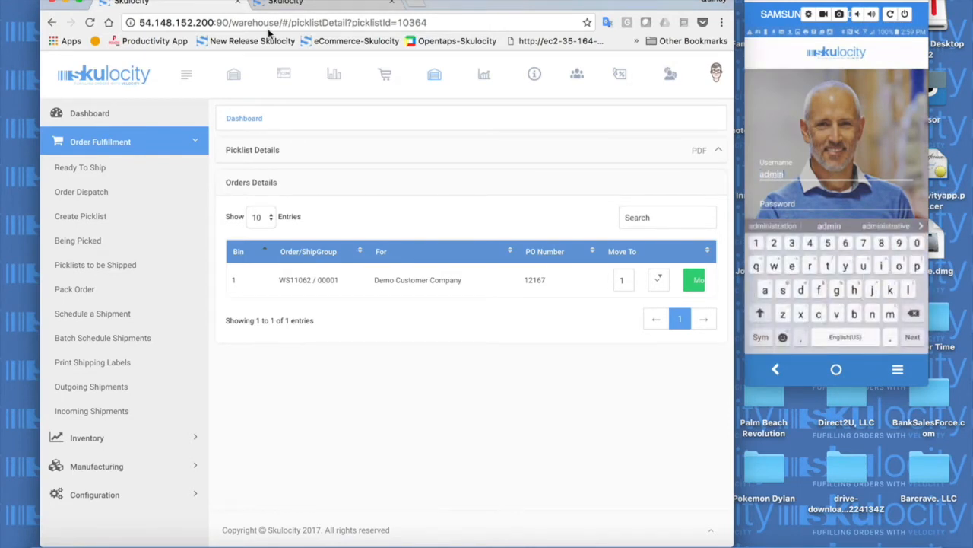
key("Tab")
type("opentaps")
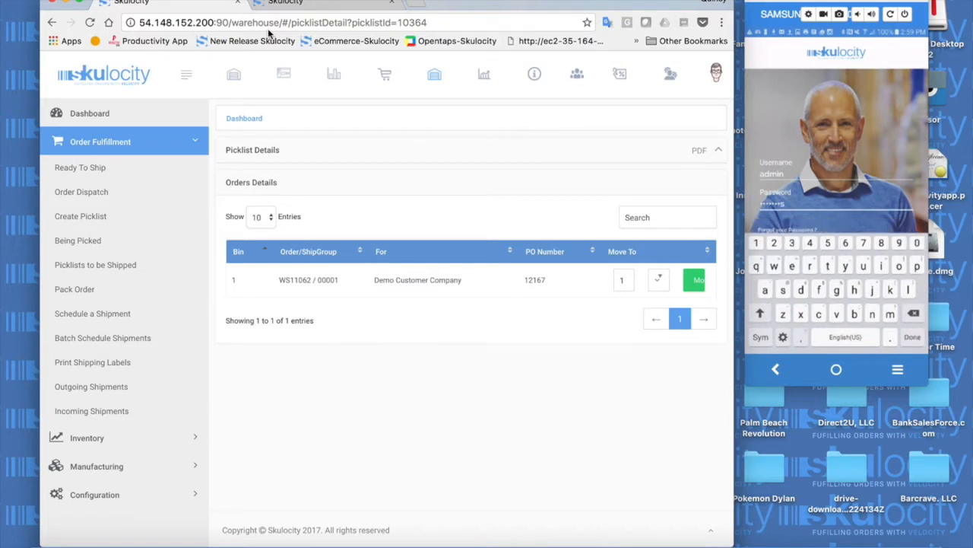
key("Return")
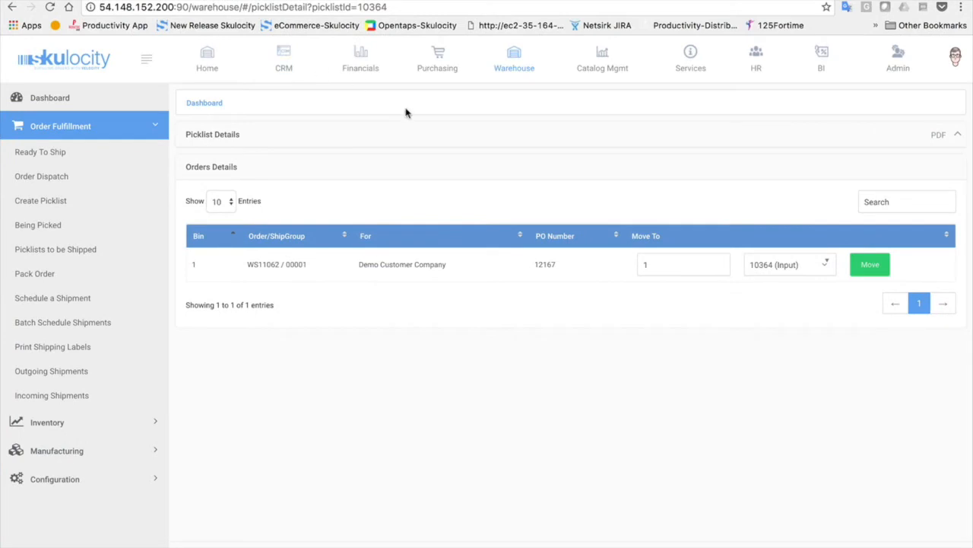
Set picklist 10364's status to Picked (Pick) and save it
left_click(394, 136)
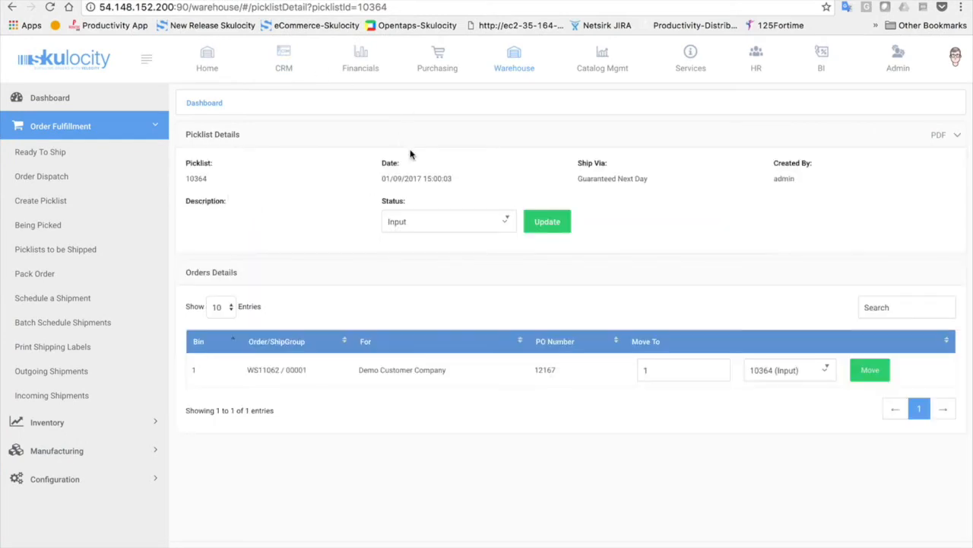
left_click(474, 224)
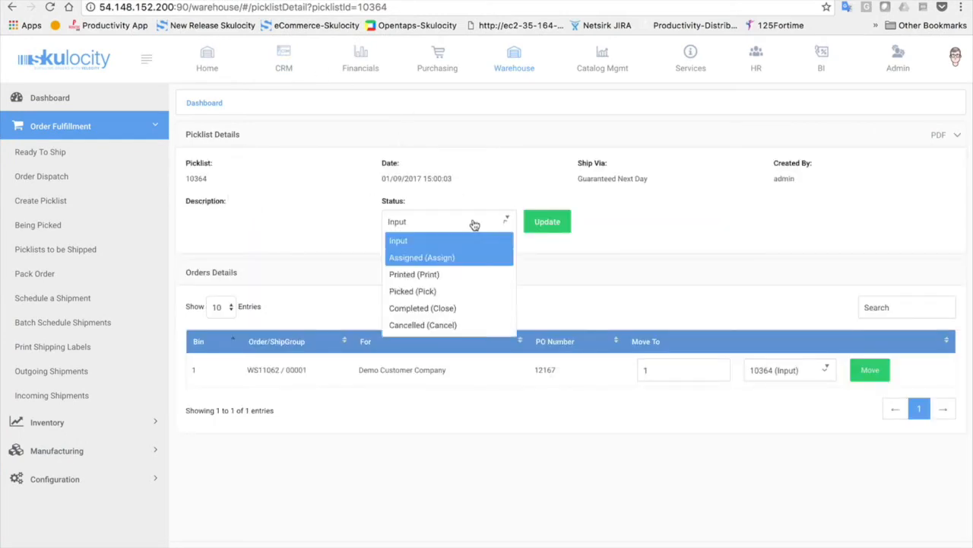
left_click(432, 295)
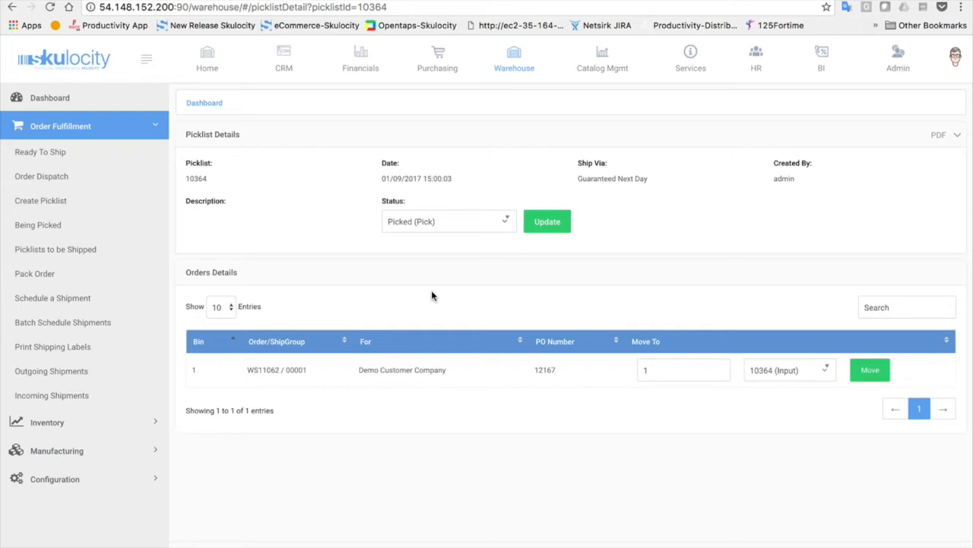
left_click(542, 229)
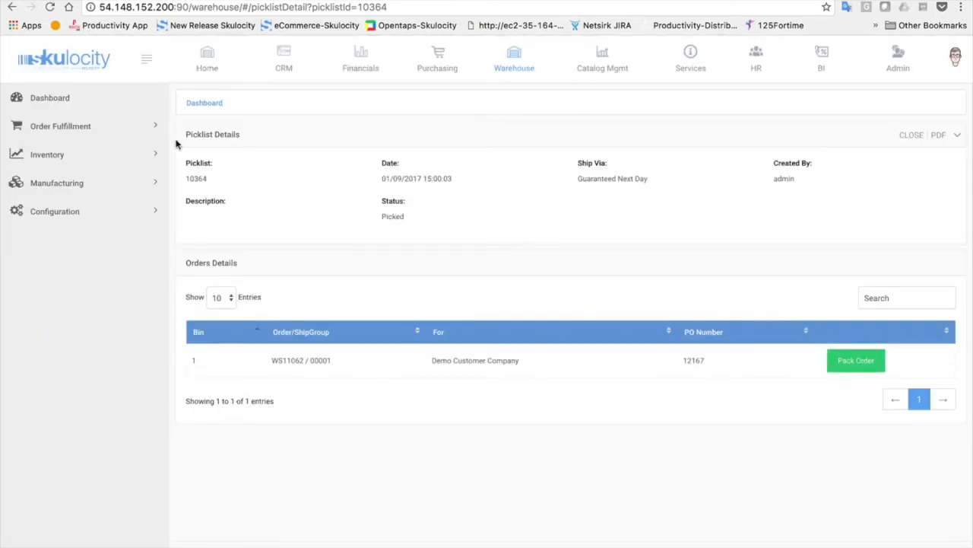
Find picklist 10364 among the Picklists to be Shipped and open it
left_click(133, 133)
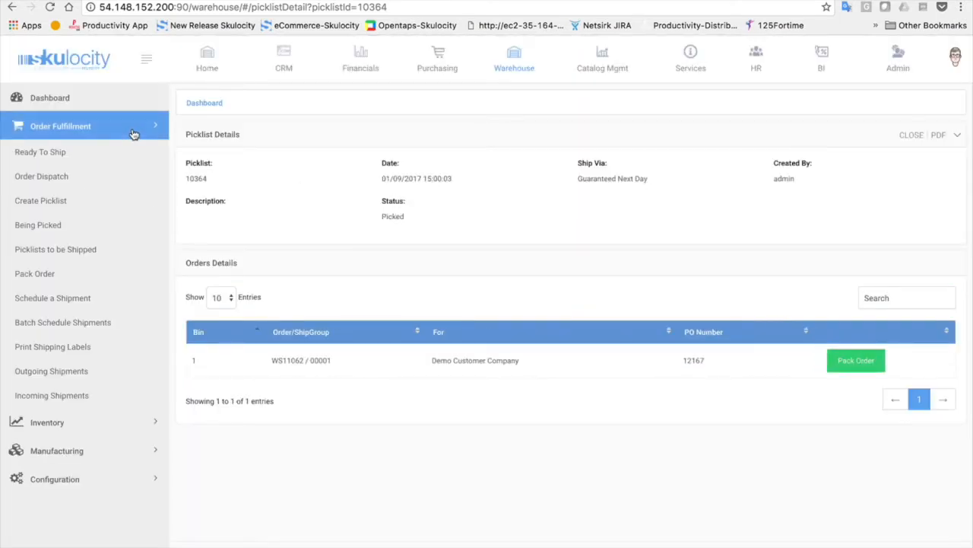
left_click(40, 253)
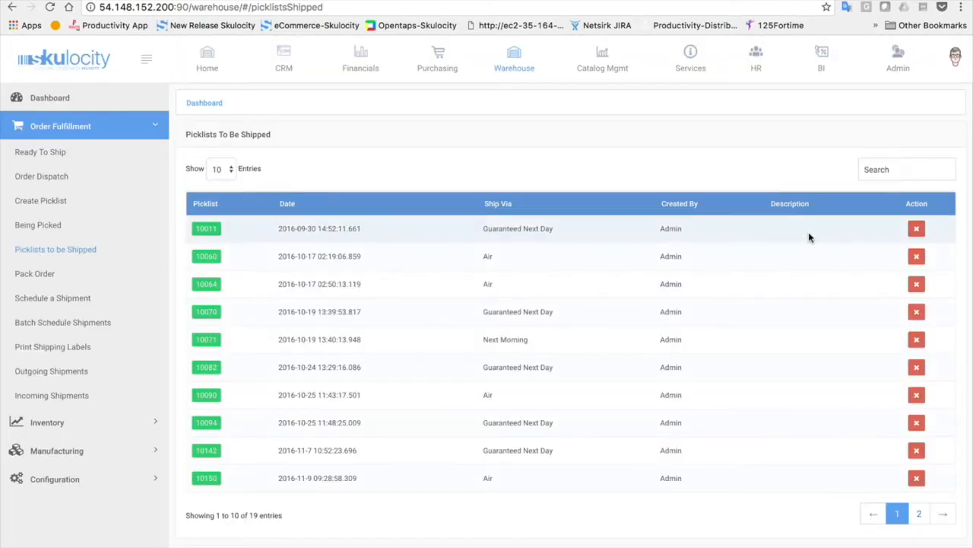
left_click(897, 170)
type("10364")
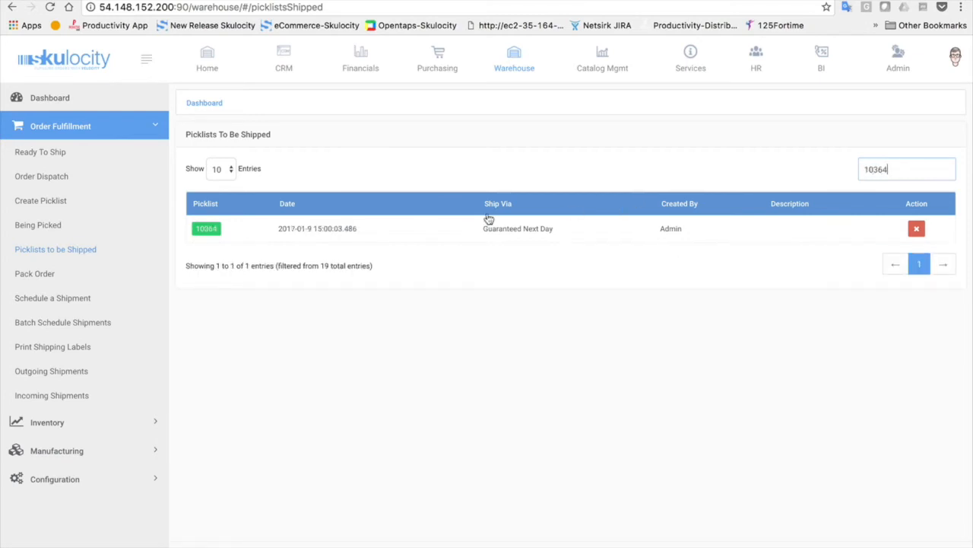
left_click(205, 230)
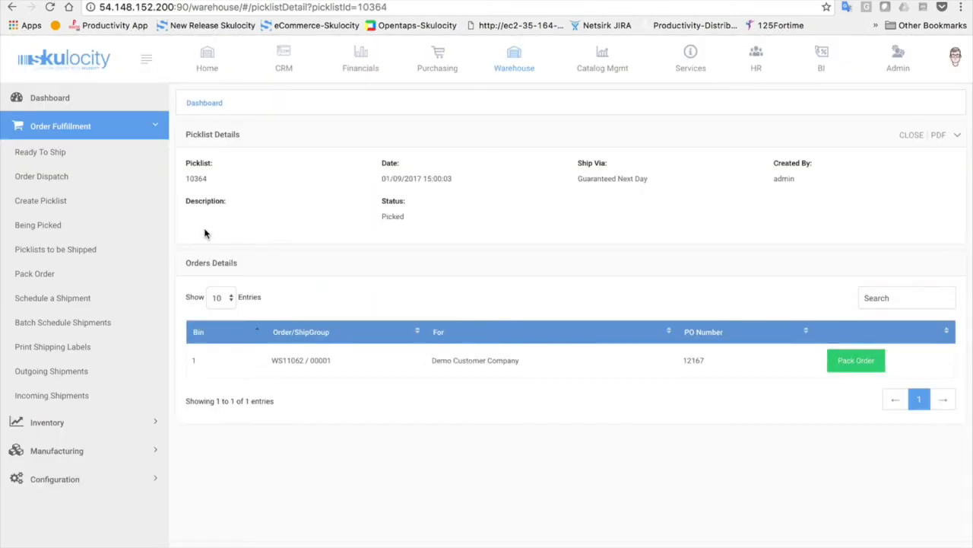
Pack all 10 Tiny Gizmo of order WS11062 into Package 1
left_click(861, 371)
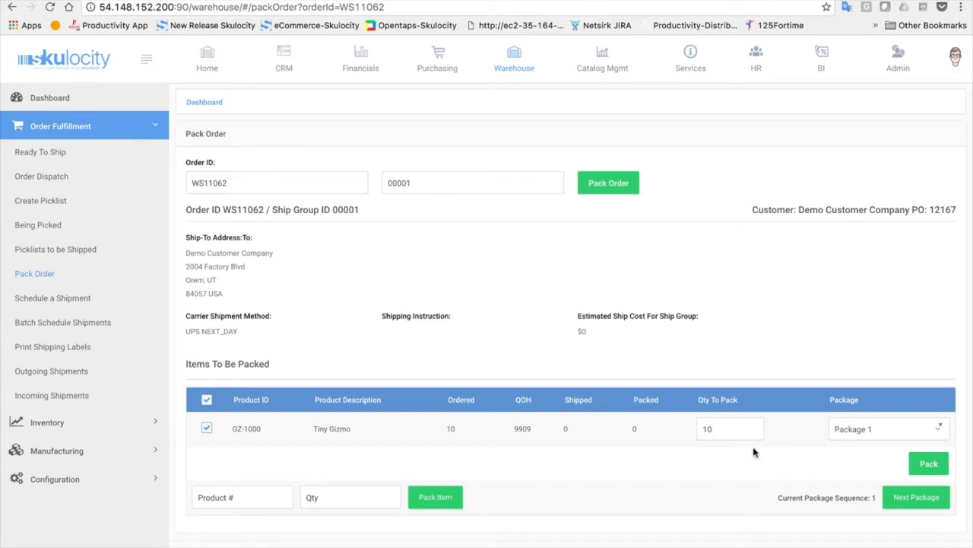
double_click(735, 435)
type("3")
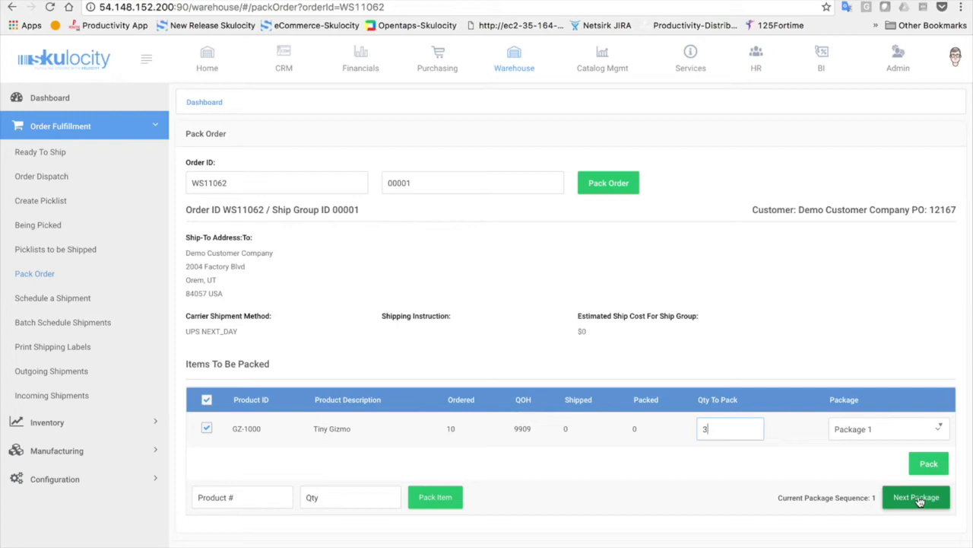
double_click(724, 427)
type("10")
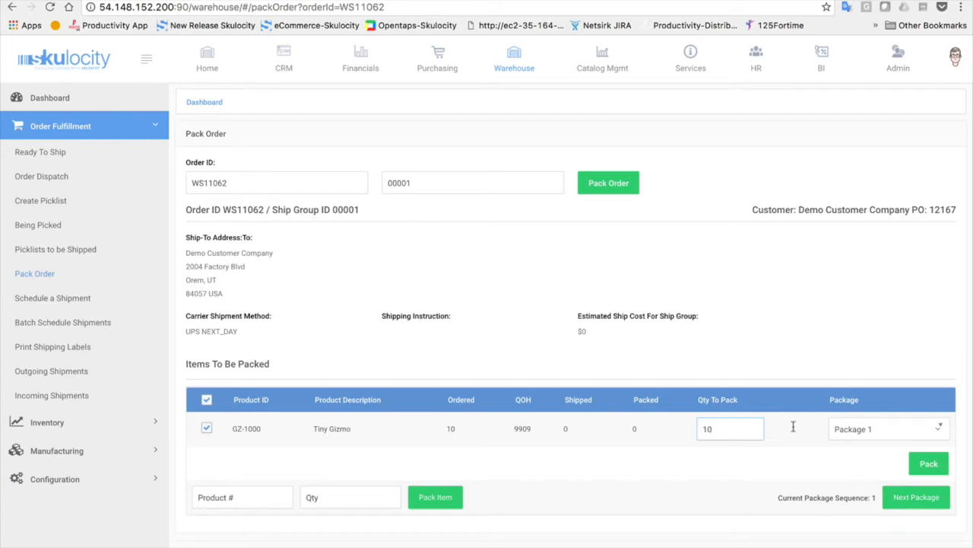
left_click(934, 469)
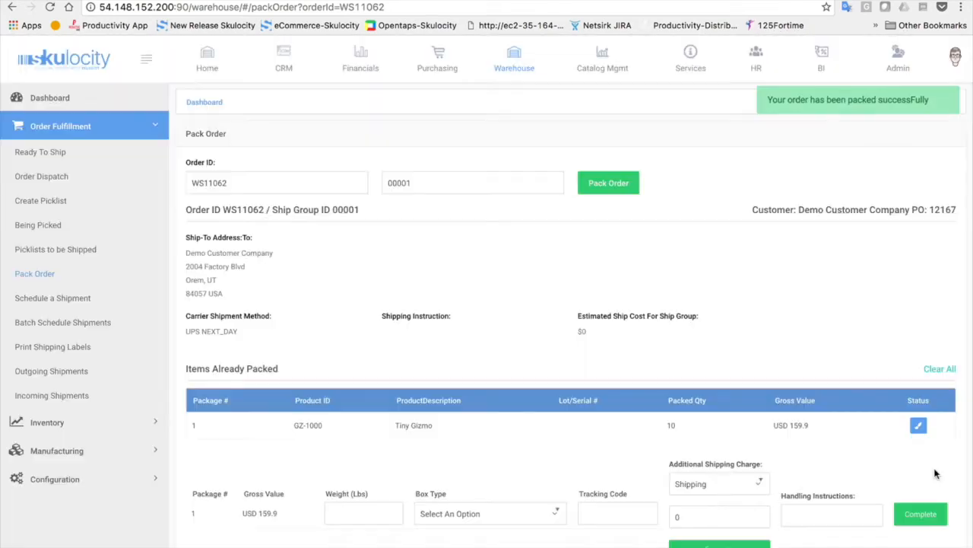
Complete the package with weight 10 lbs and box type UPS 10KG Box, creating shipment 10831
scroll(935, 474, "down", 1)
left_click(354, 455)
type("10")
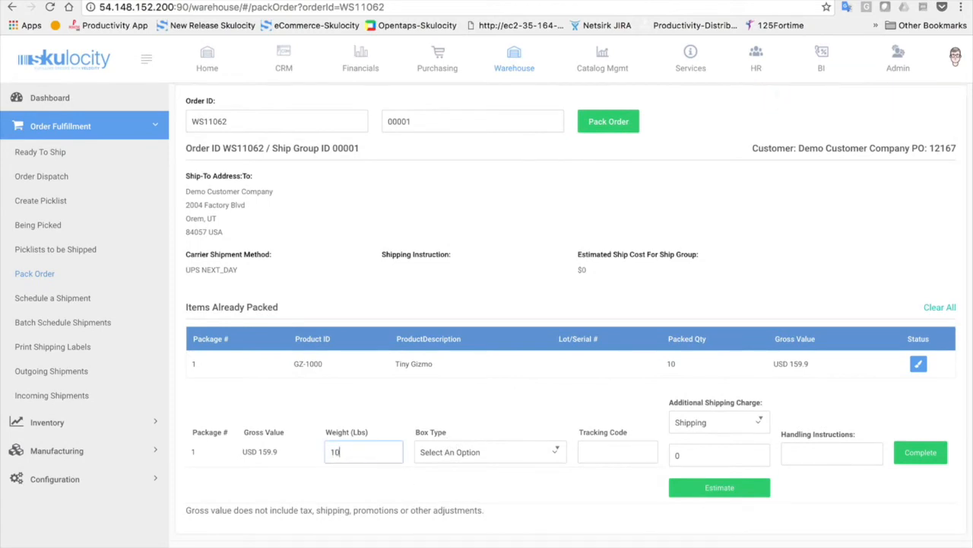
left_click(459, 454)
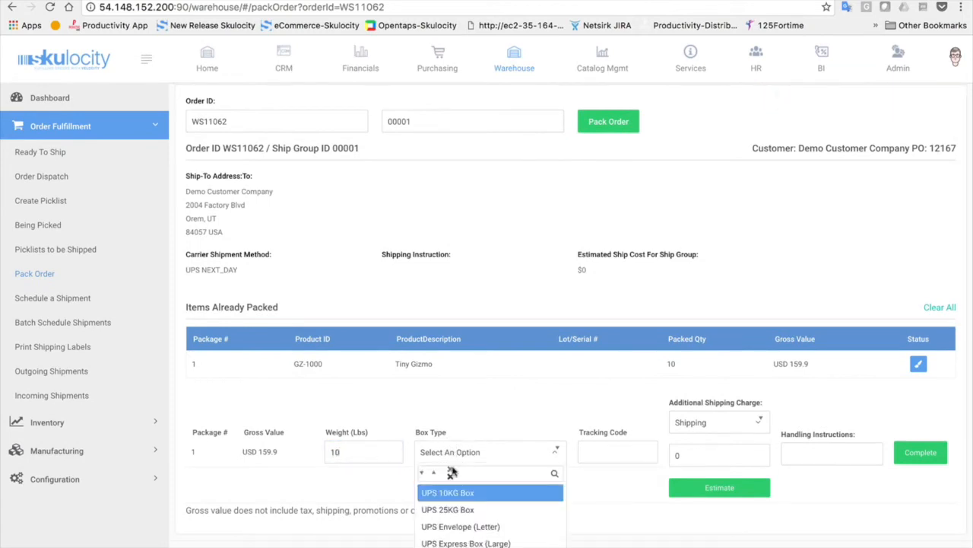
left_click(436, 495)
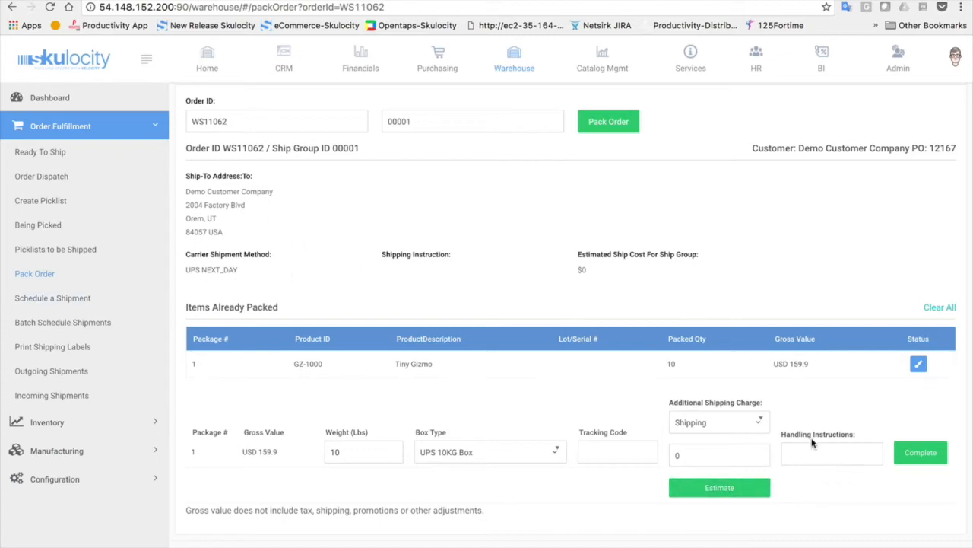
left_click(921, 453)
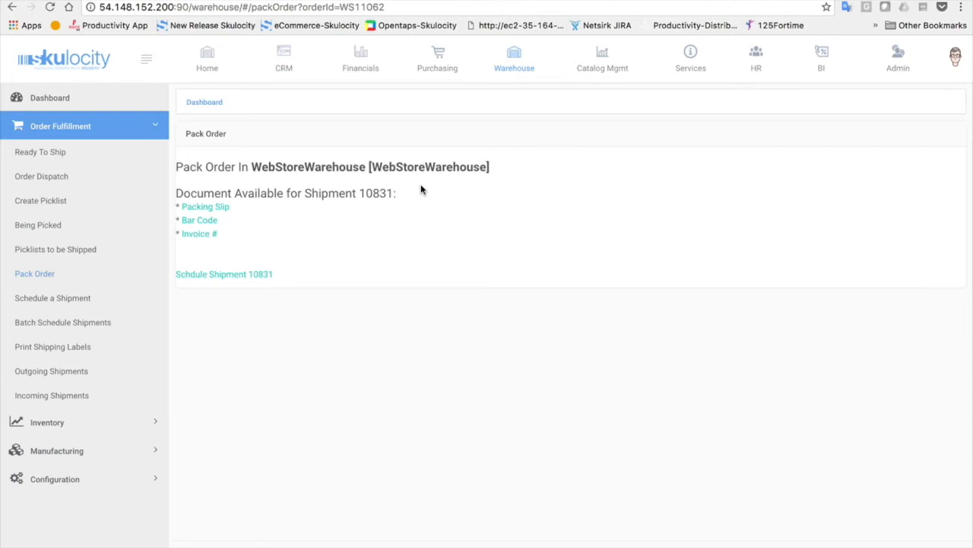
Download the bar code for shipment 10831 and open barcode_10831.pdf
left_click(188, 220)
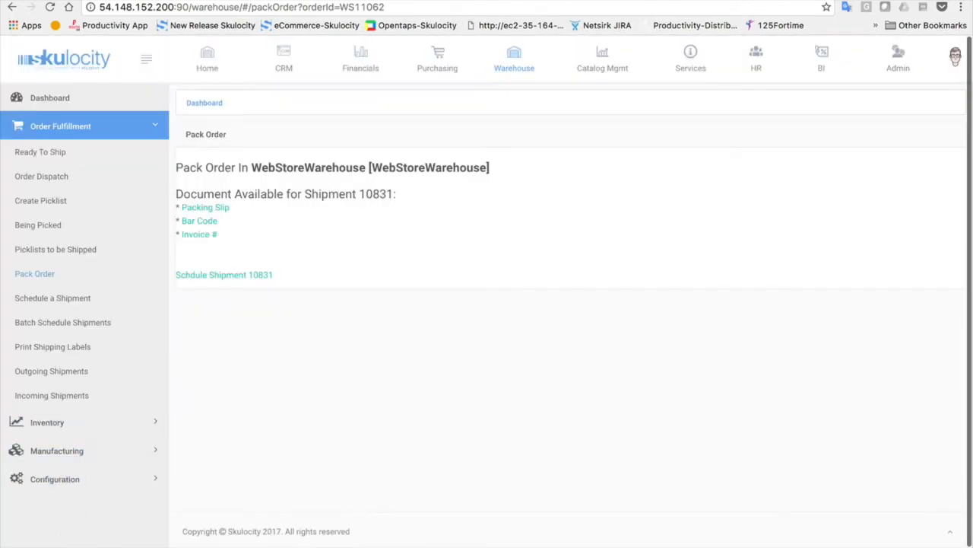
left_click(53, 546)
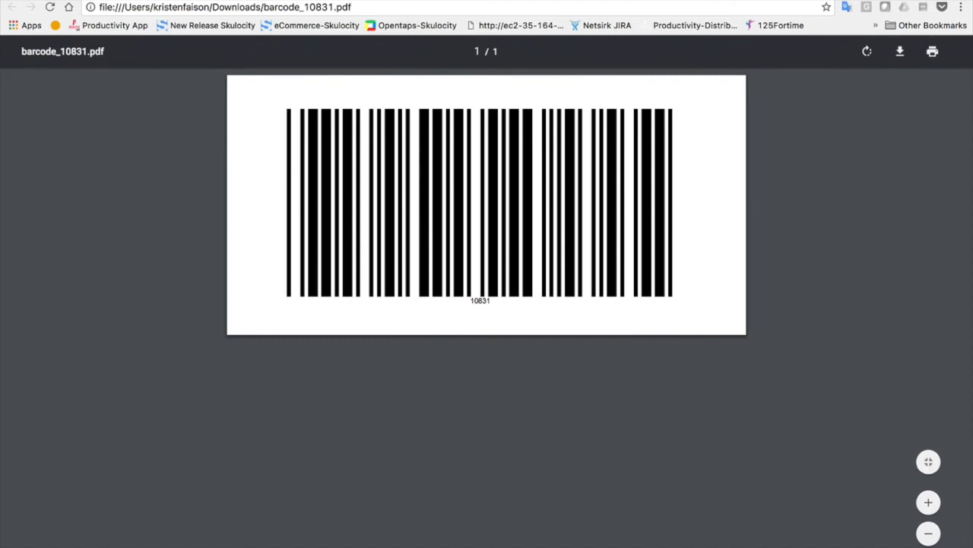
Close the barcode PDF tab to return to the Pack Order page
key("super+w")
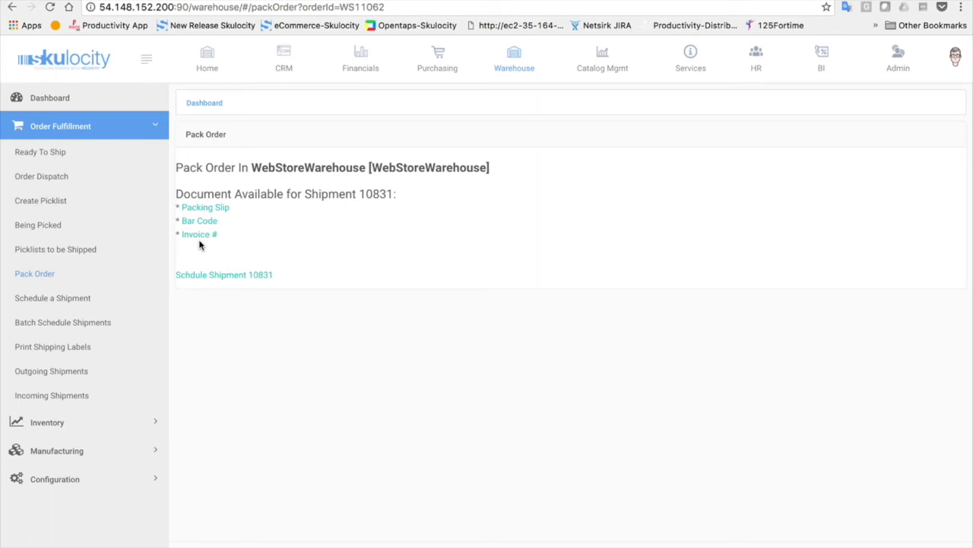
Schedule shipment 10831 and generate its UPS shipping label
left_click(26, 302)
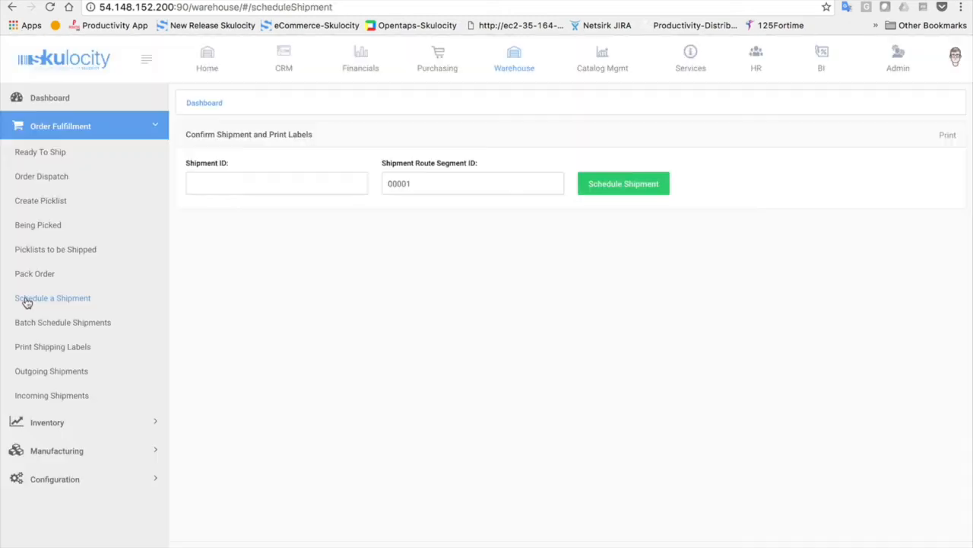
left_click(248, 189)
type("10831")
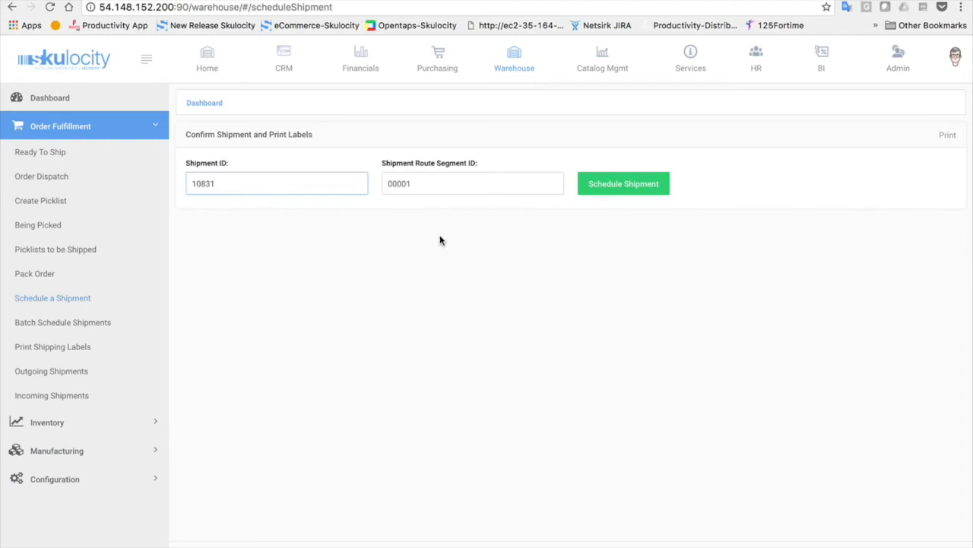
left_click(625, 185)
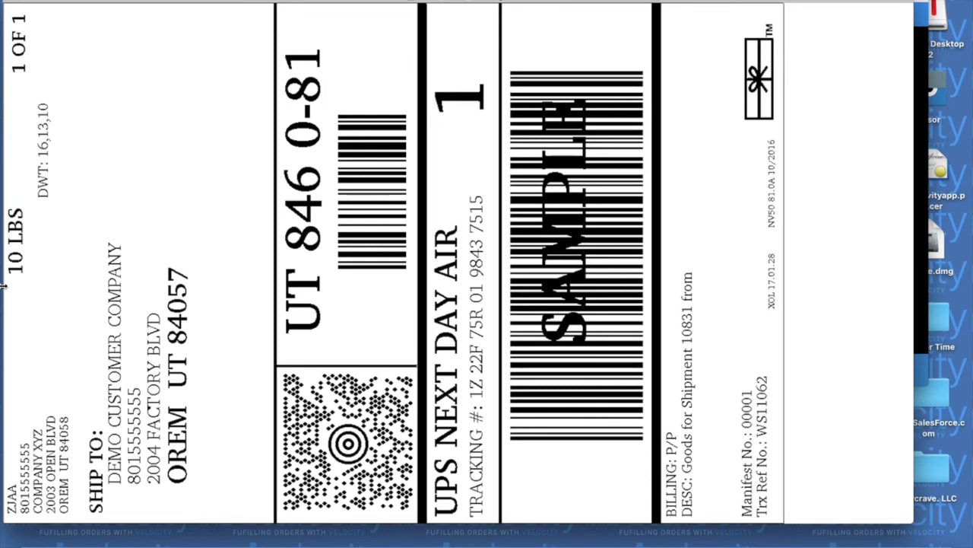
Close the UPS Next Day Air label in Preview and return to Chrome
left_click(13, 1)
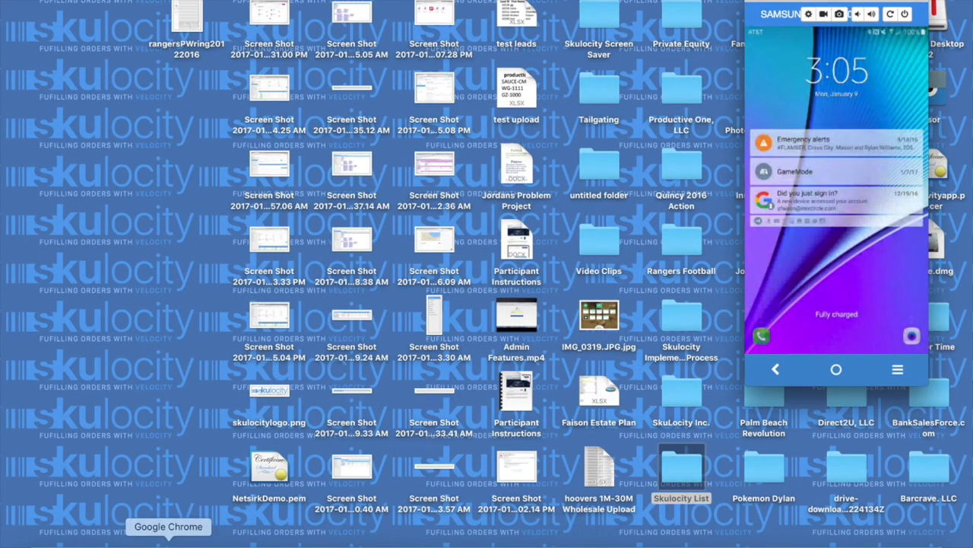
left_click(168, 543)
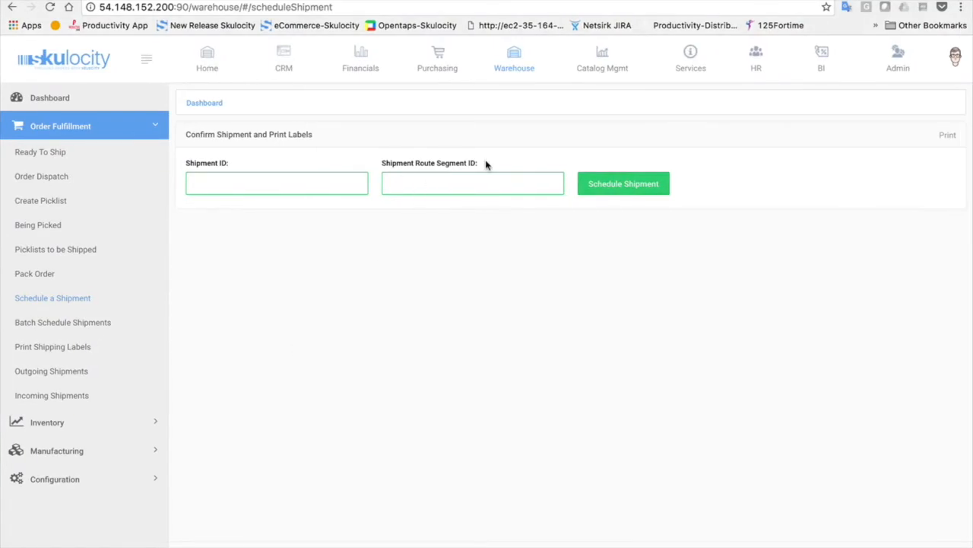
Go to Financials > Receivables > Invoices > Find Sales Invoices
left_click(366, 63)
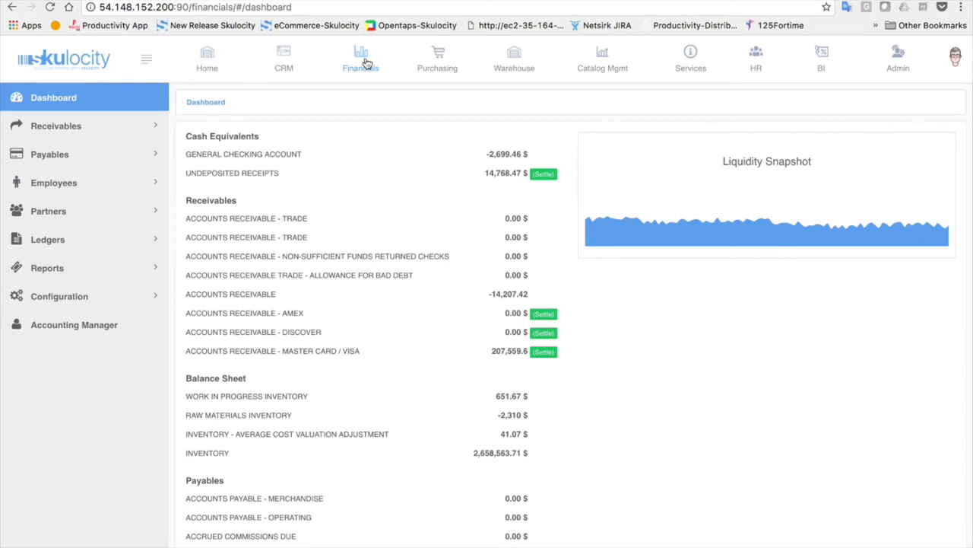
left_click(88, 127)
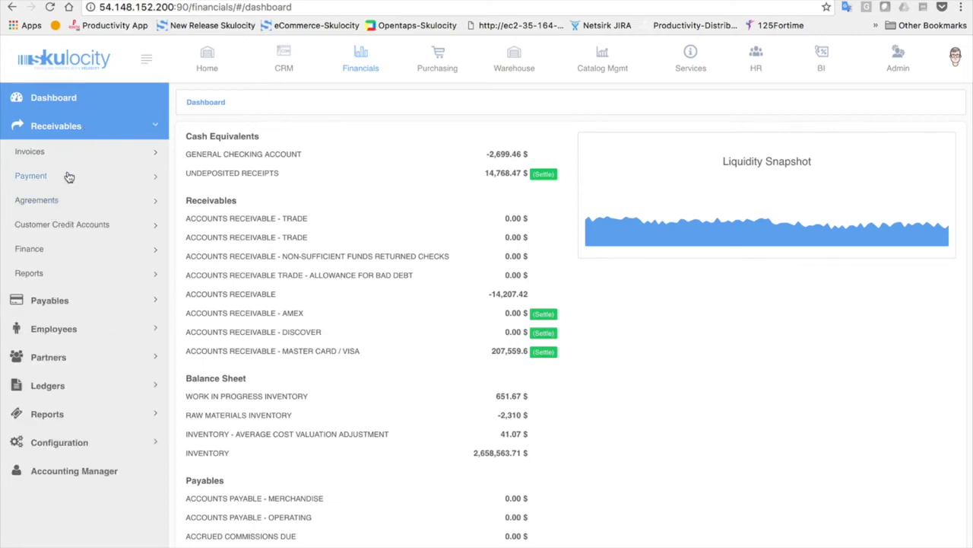
left_click(88, 160)
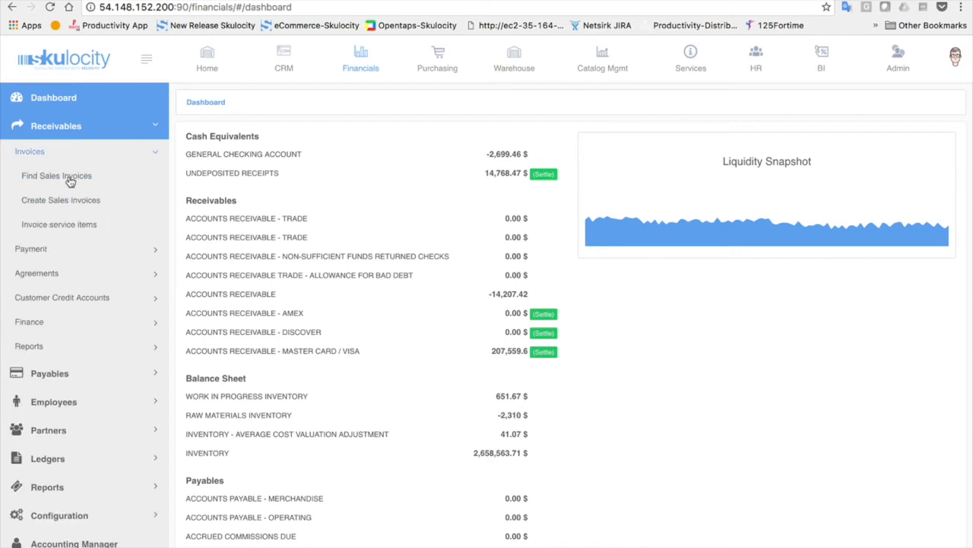
left_click(68, 181)
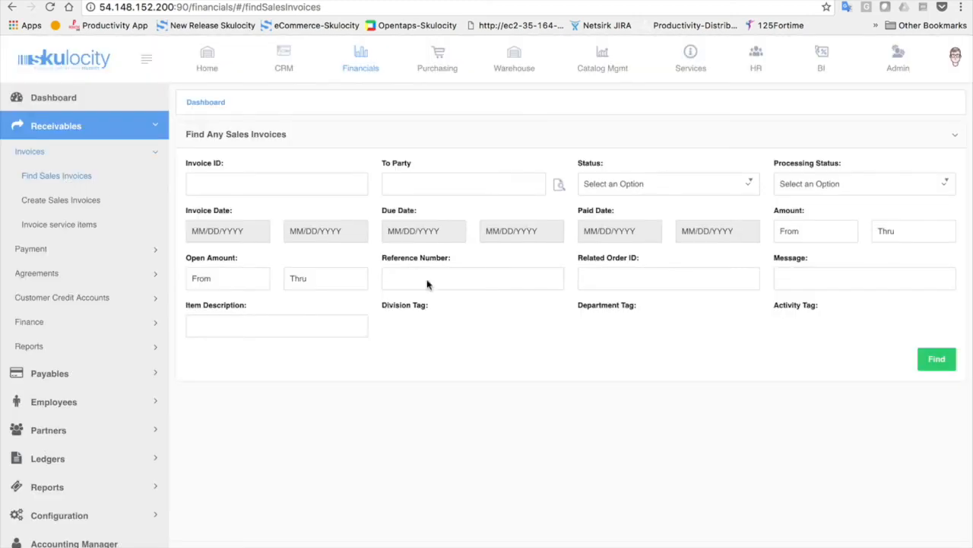
Search sales invoices by related order WS11062 and open invoice 10751
left_click(623, 274)
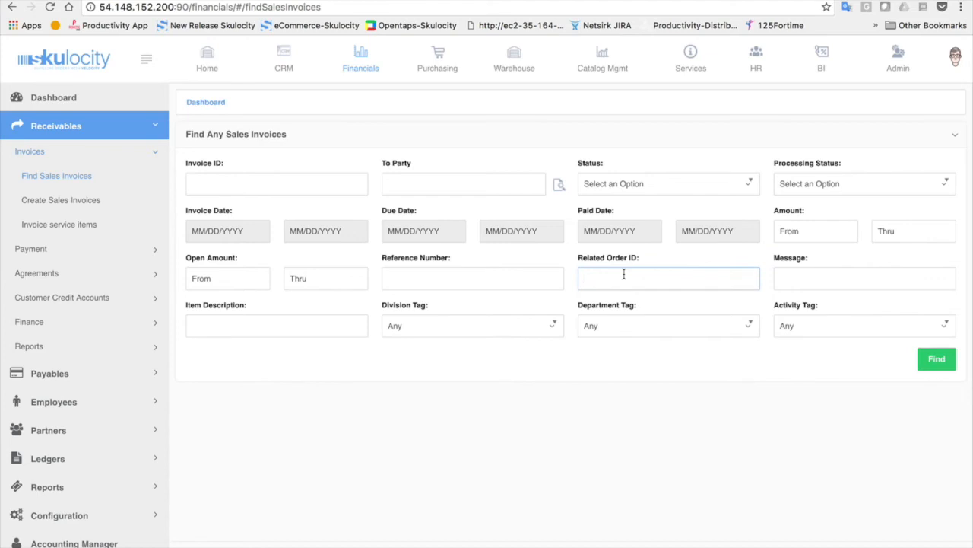
type("WS")
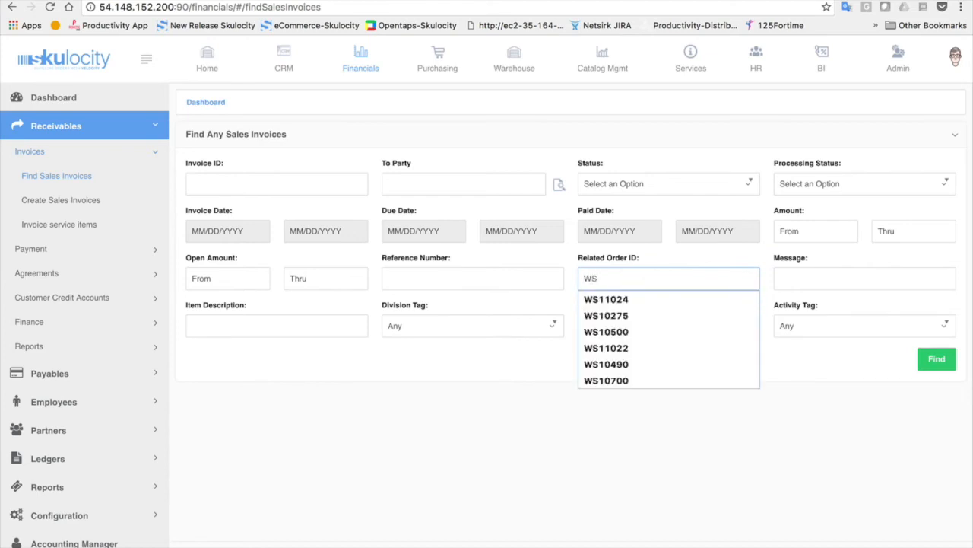
type("11062")
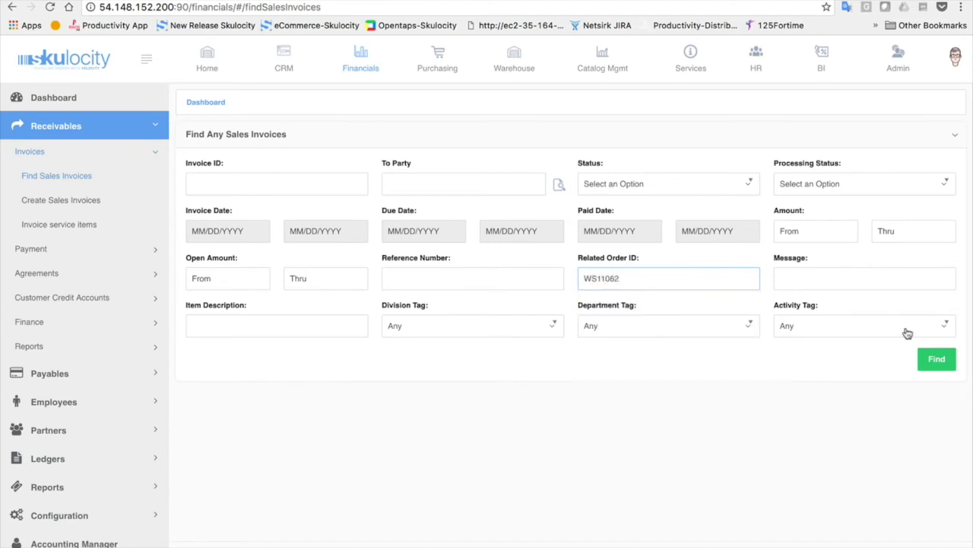
left_click(936, 359)
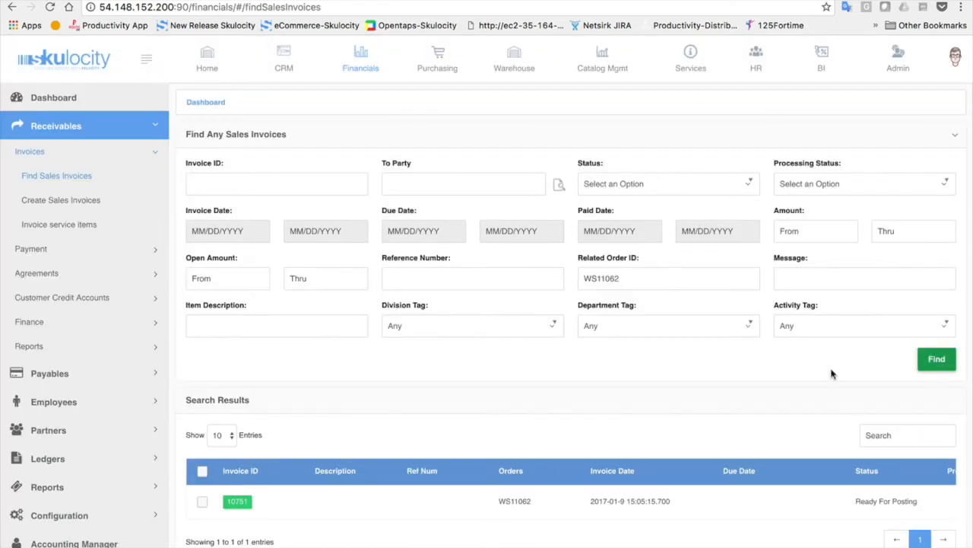
scroll(552, 476, "down", 1)
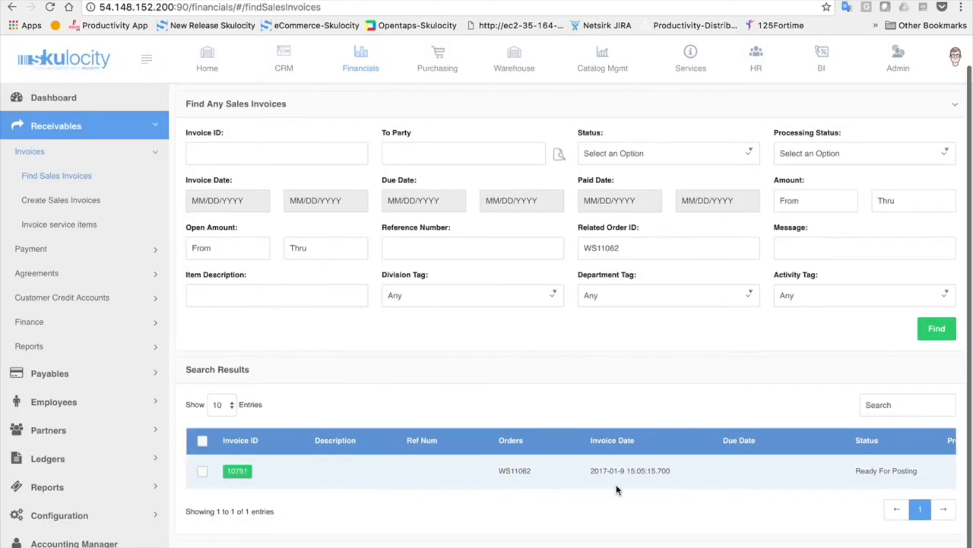
scroll(909, 470, "right", 6)
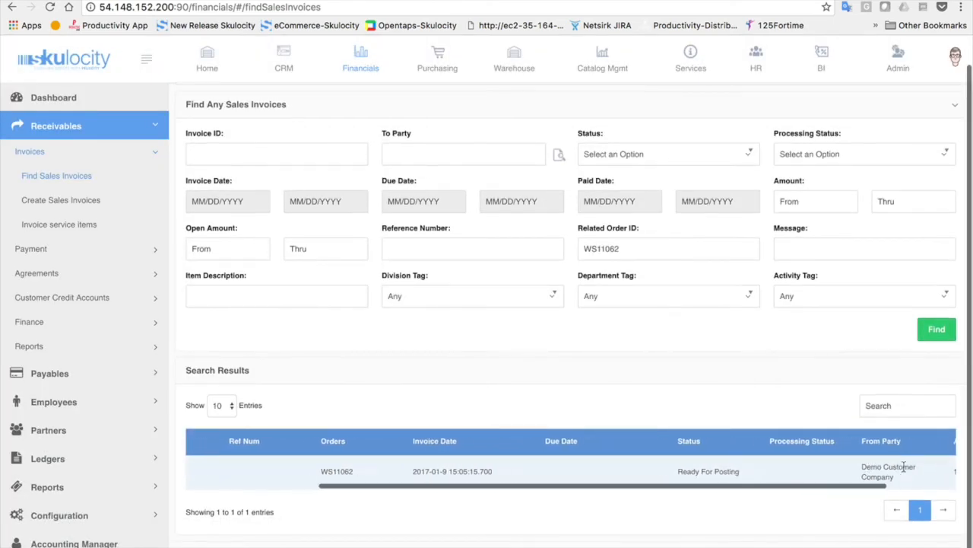
scroll(904, 471, "left", 6)
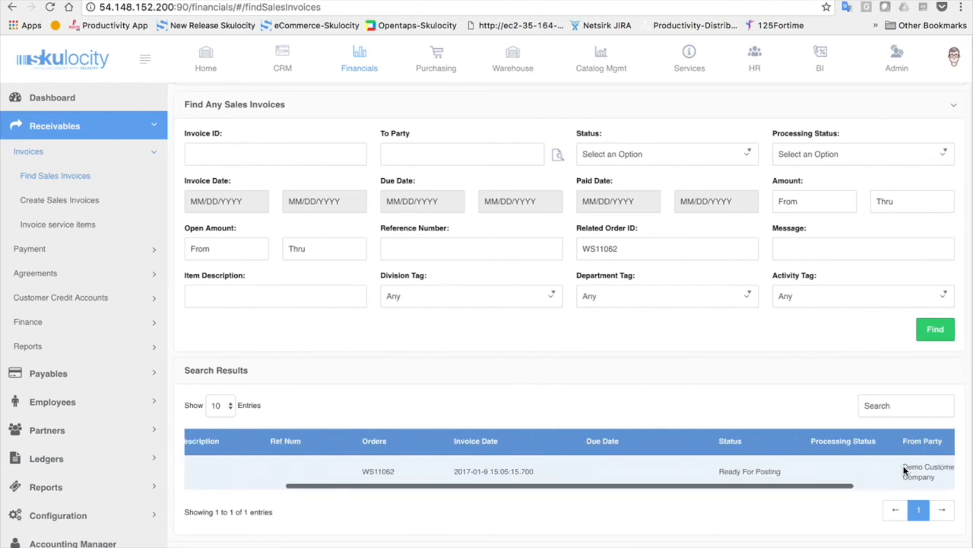
left_click(240, 472)
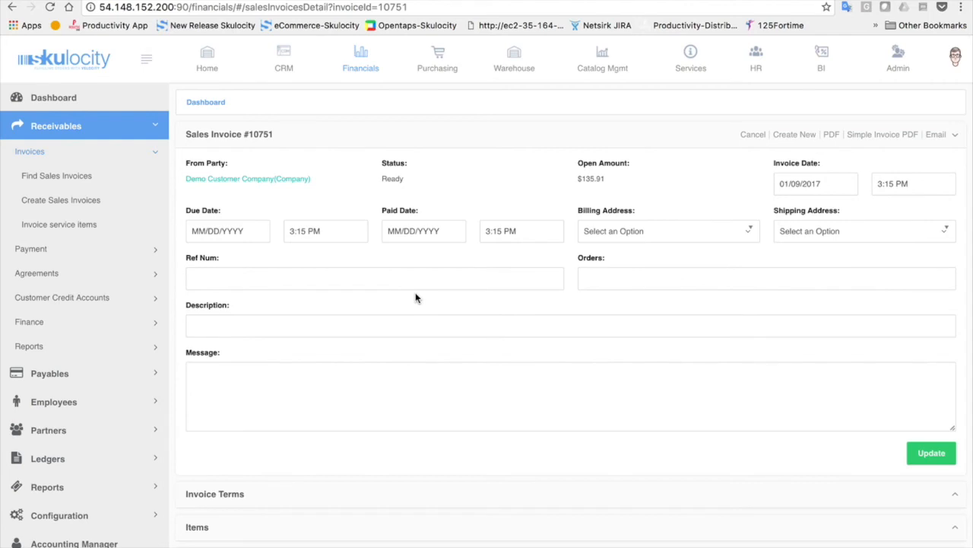
Expand the Items and Payments Applied sections of invoice 10751 and review its $135.91 open amount
scroll(416, 297, "down", 3)
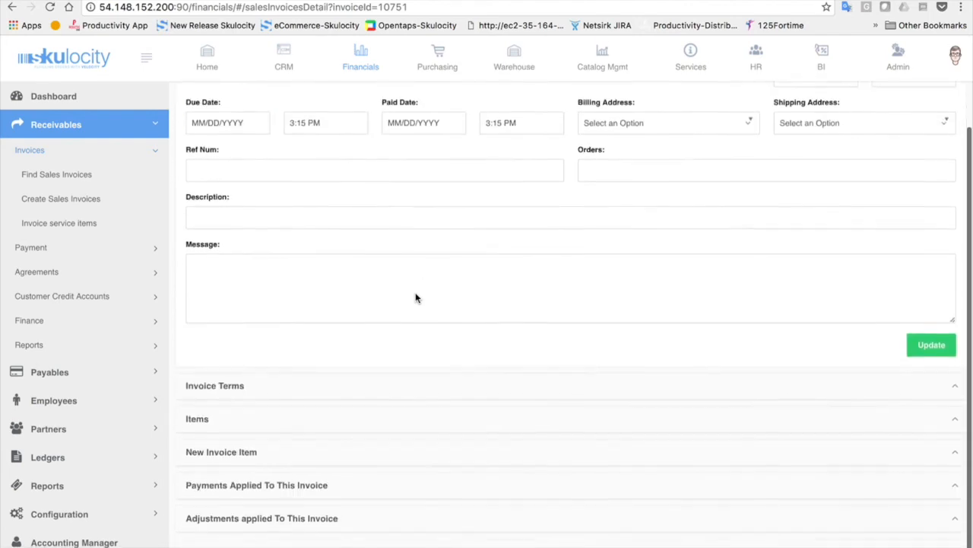
left_click(333, 424)
scroll(333, 424, "down", 3)
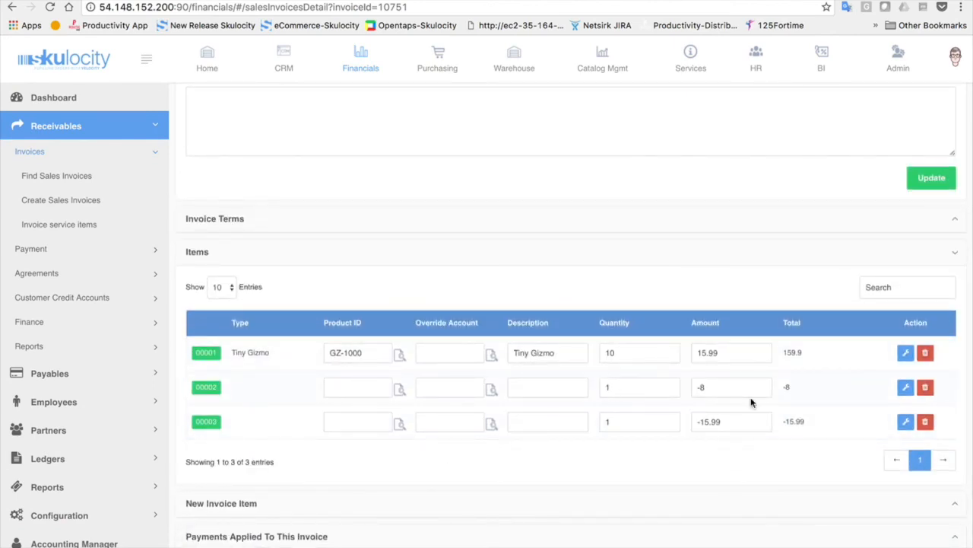
scroll(751, 403, "down", 1)
left_click(608, 477)
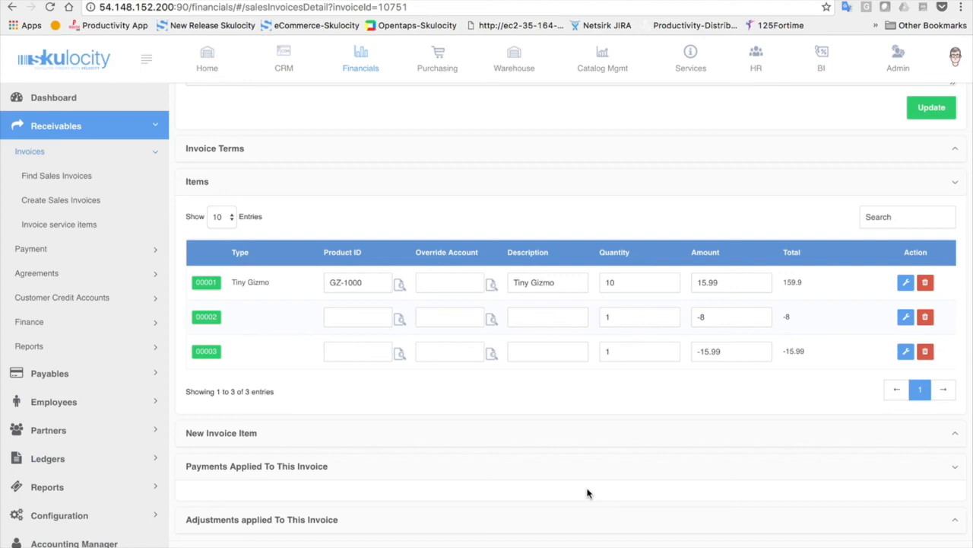
scroll(587, 493, "up", 5)
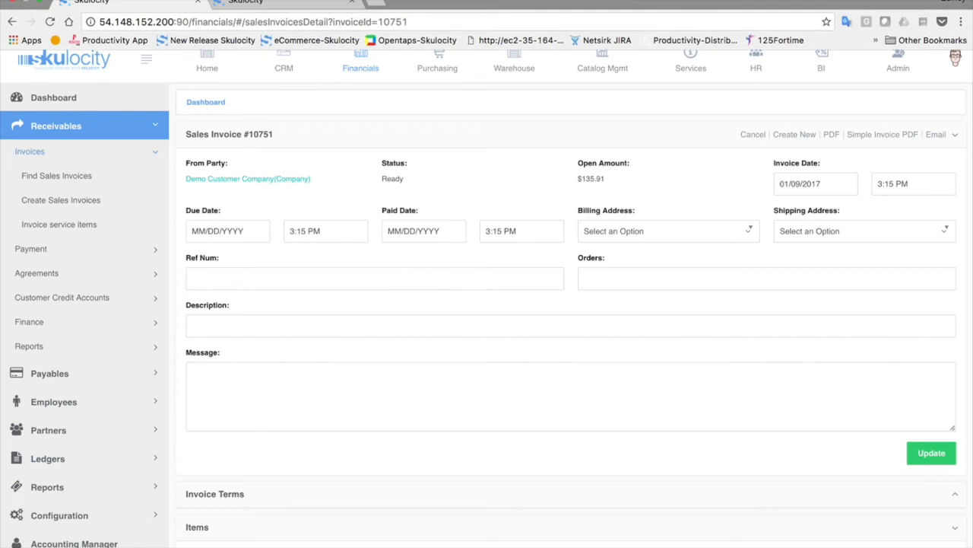
left_click(499, 1)
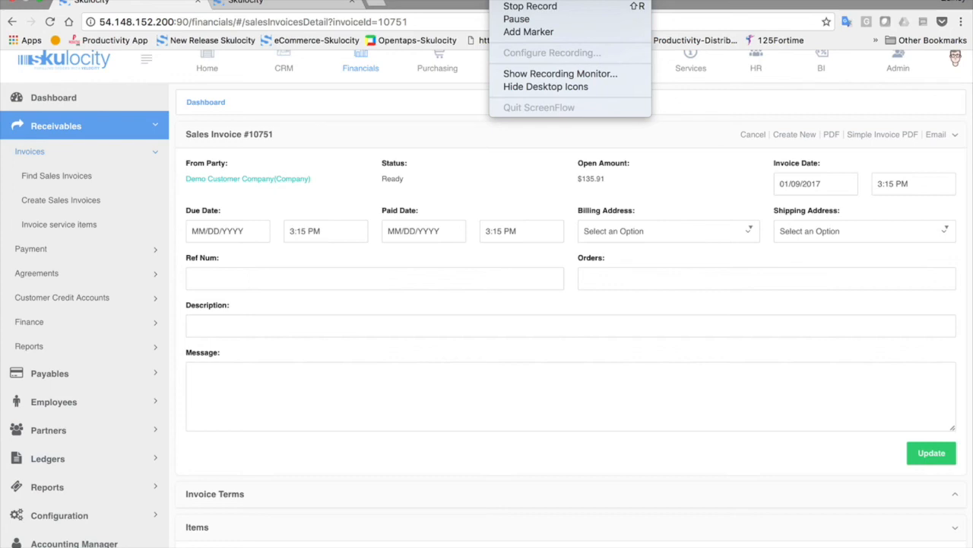
left_click(525, 6)
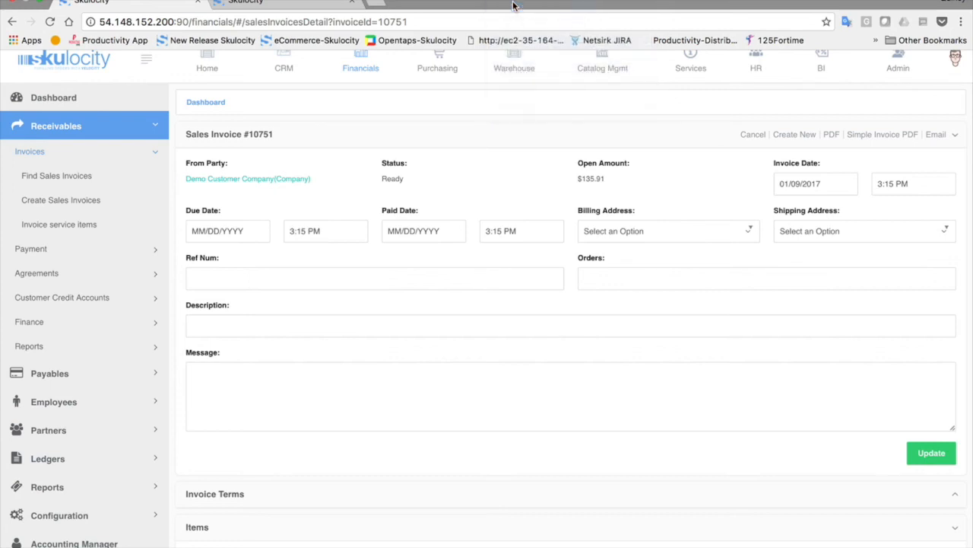